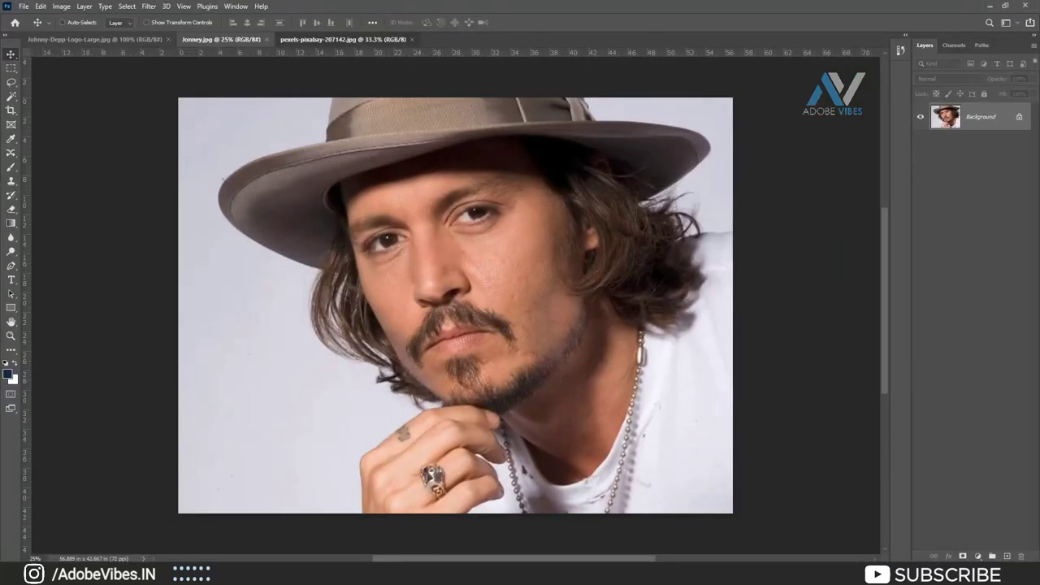
# Step: Review the logo (zoomed to fit) and the brick wall images, then bring up the Jonney.jpg portrait
pyautogui.click(341, 39)
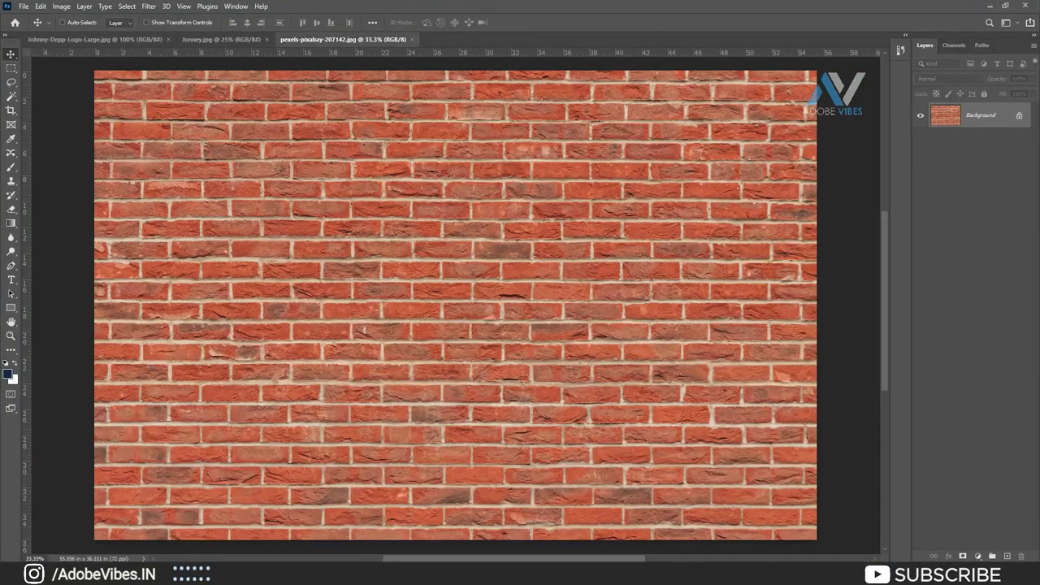
pyautogui.click(94, 39)
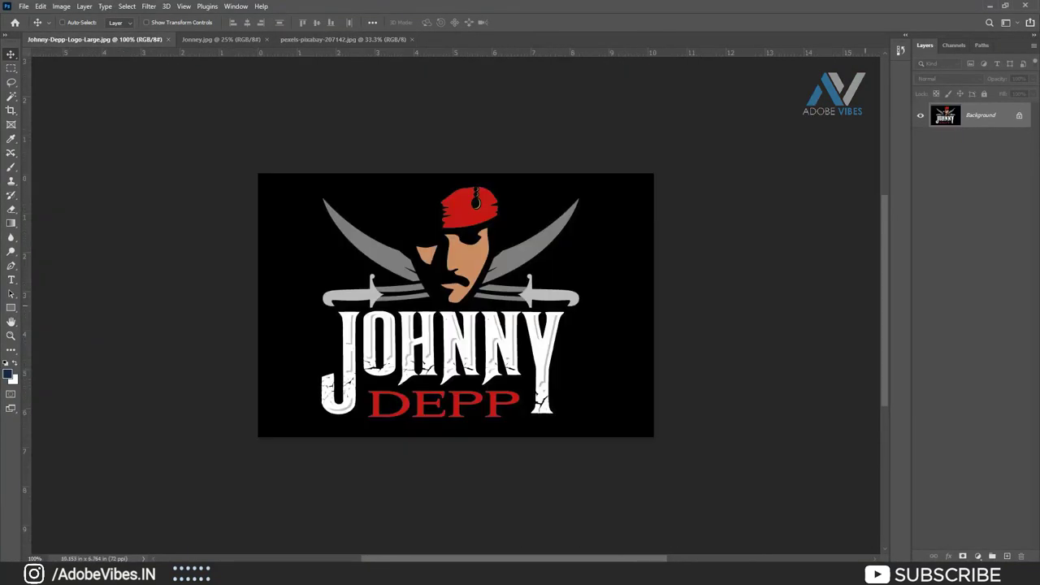
pyautogui.hotkey('ctrl', '0')
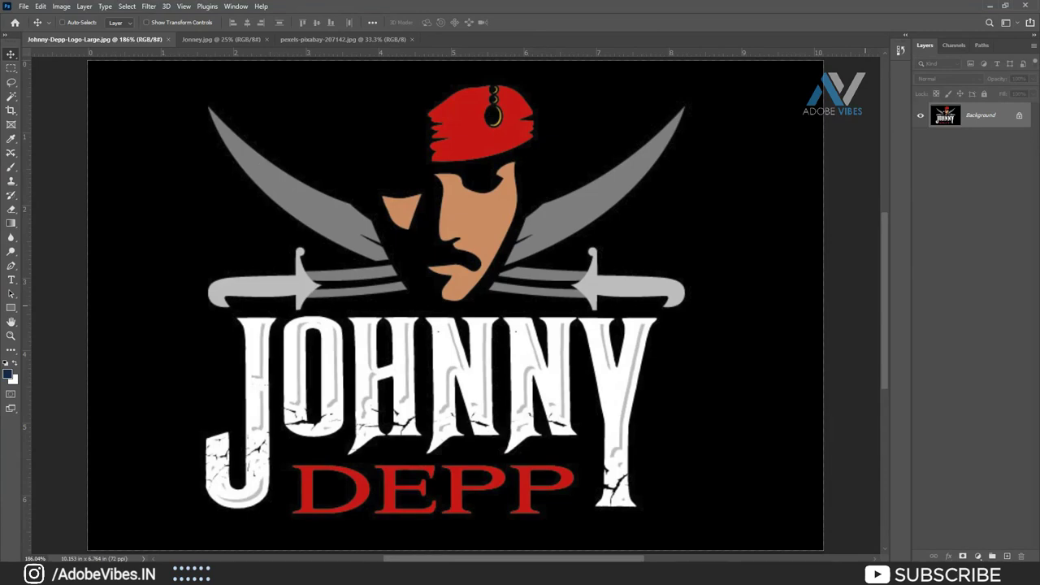
pyautogui.click(341, 39)
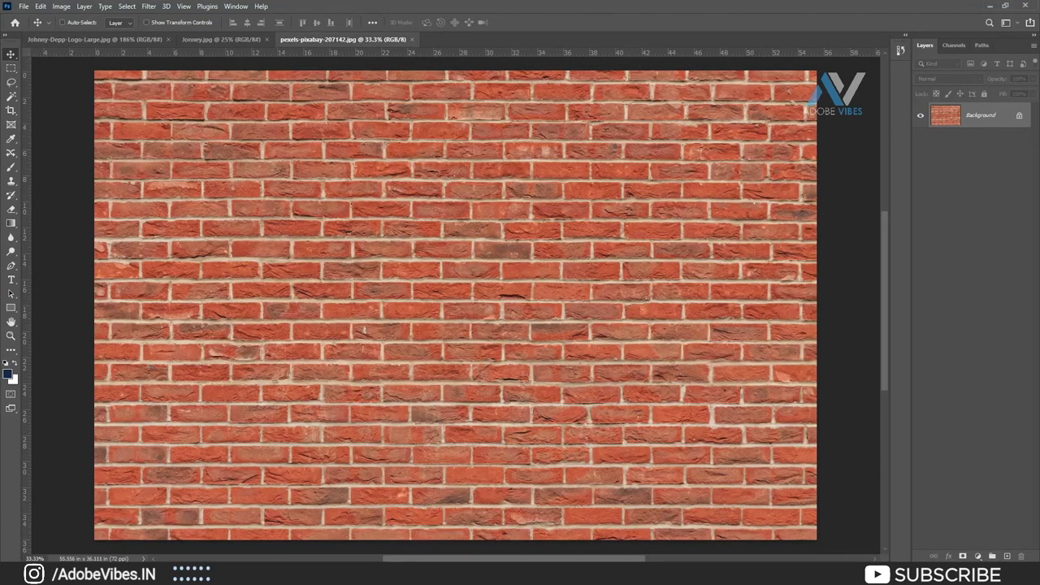
pyautogui.click(221, 39)
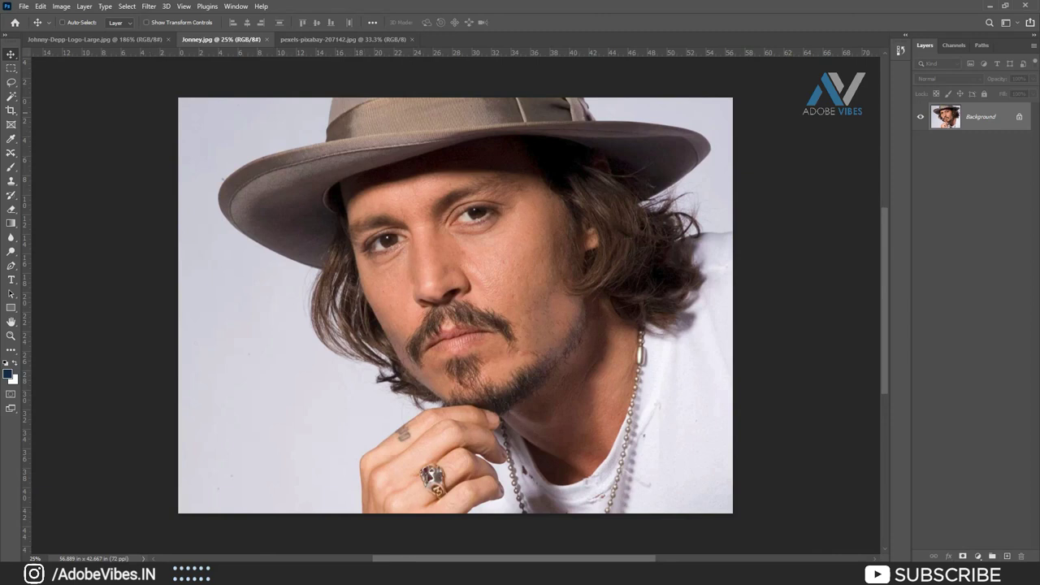
# Step: Use Select and Mask with Output To Layer Mask to remove the portrait's pink background
pyautogui.click(127, 6)
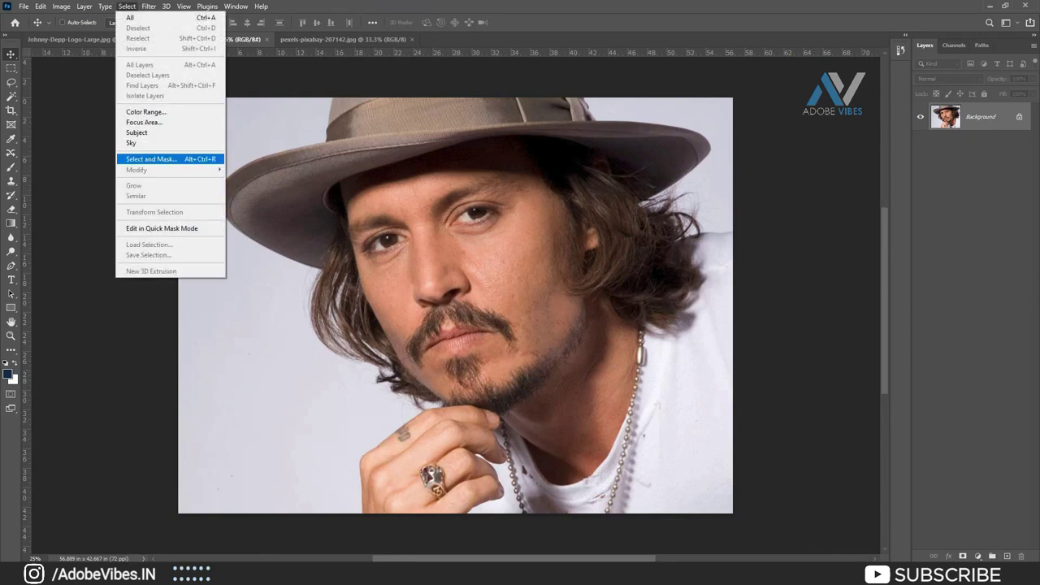
pyautogui.click(150, 158)
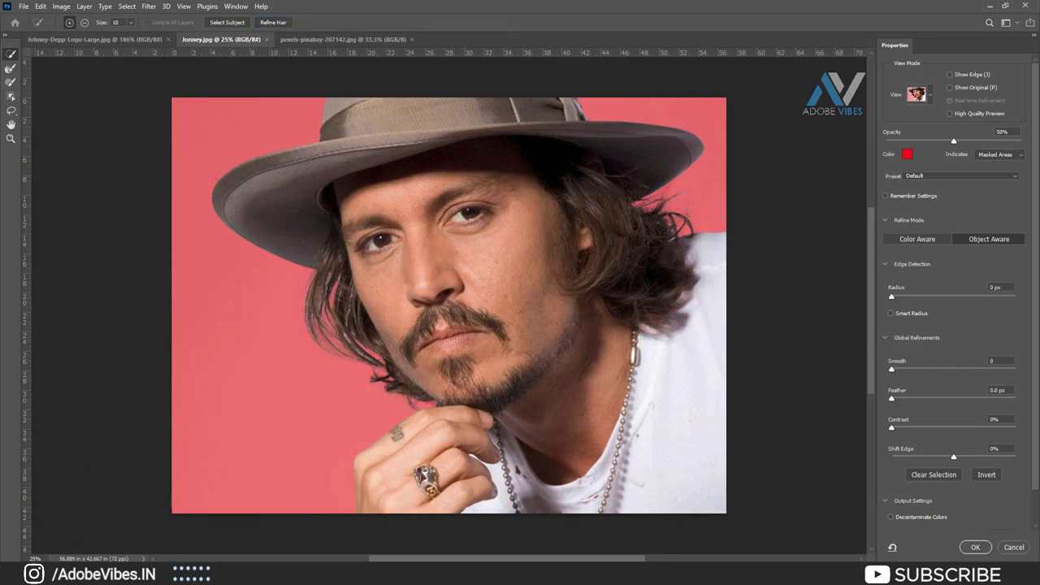
pyautogui.scroll(-1, 959, 325)
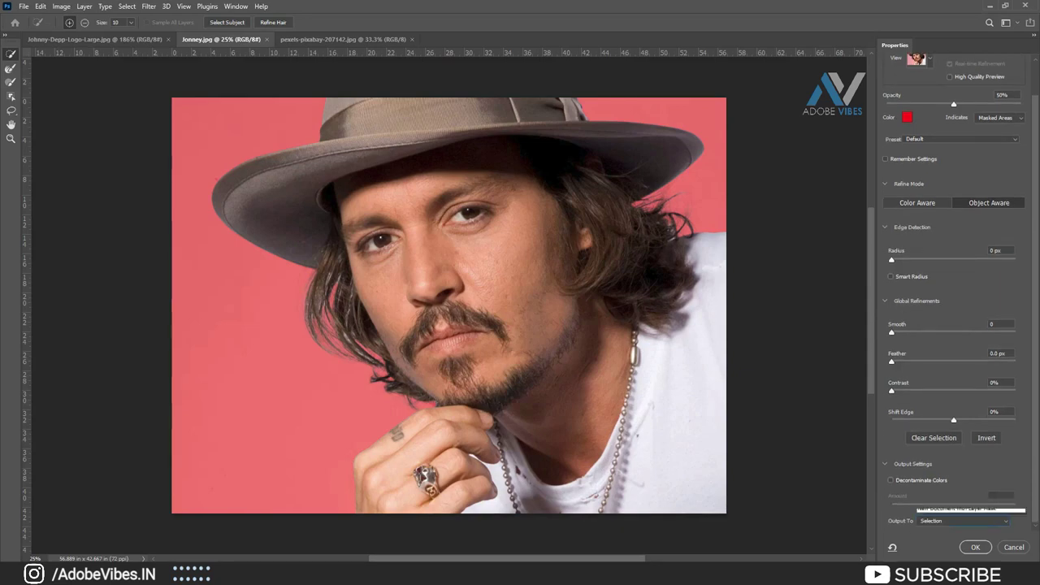
pyautogui.click(967, 521)
pyautogui.click(935, 521)
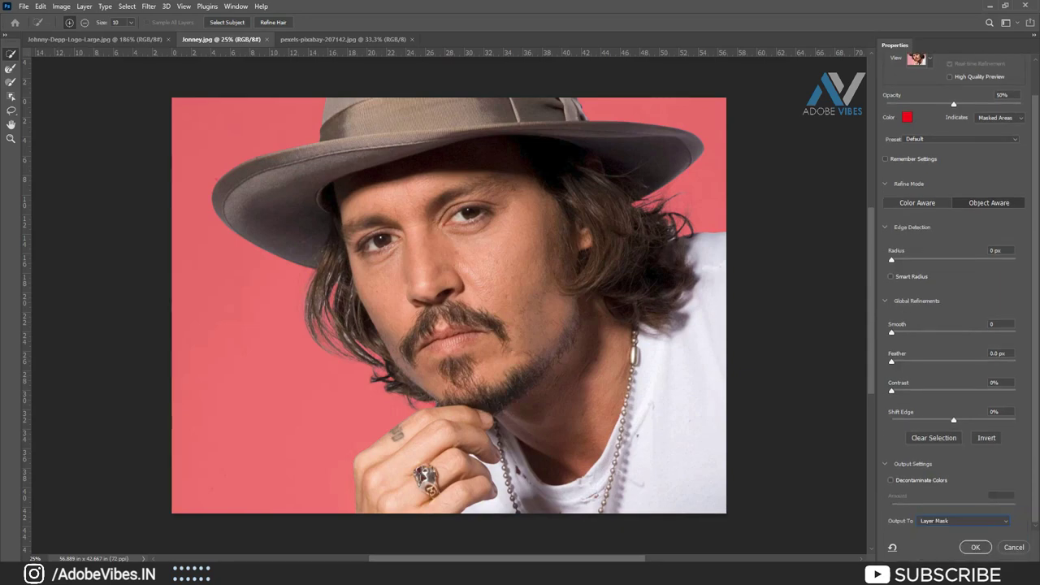
pyautogui.press('Return')
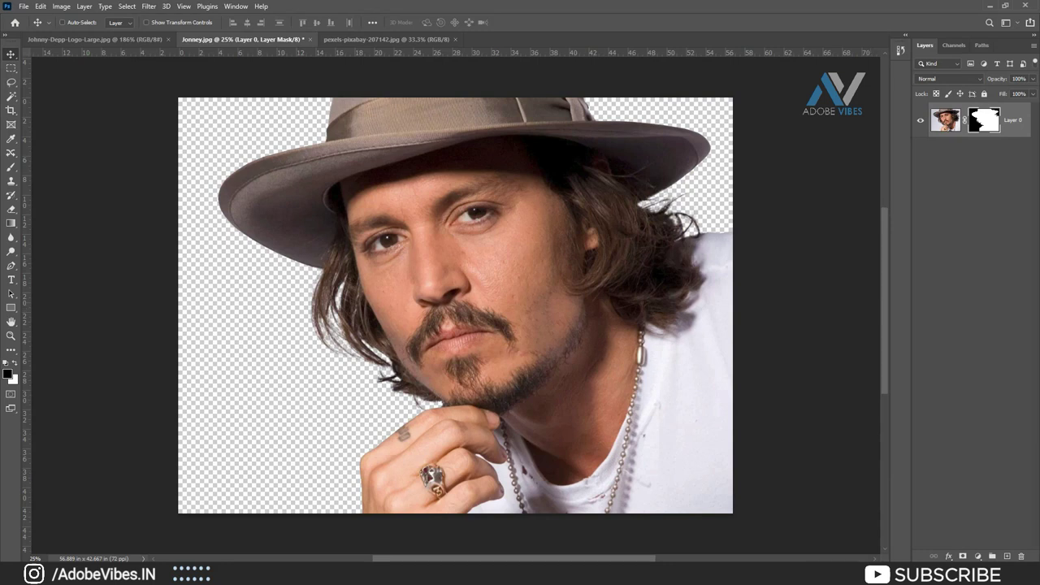
# Step: Add a Threshold adjustment layer to the portrait and set its level to about 122
pyautogui.click(978, 557)
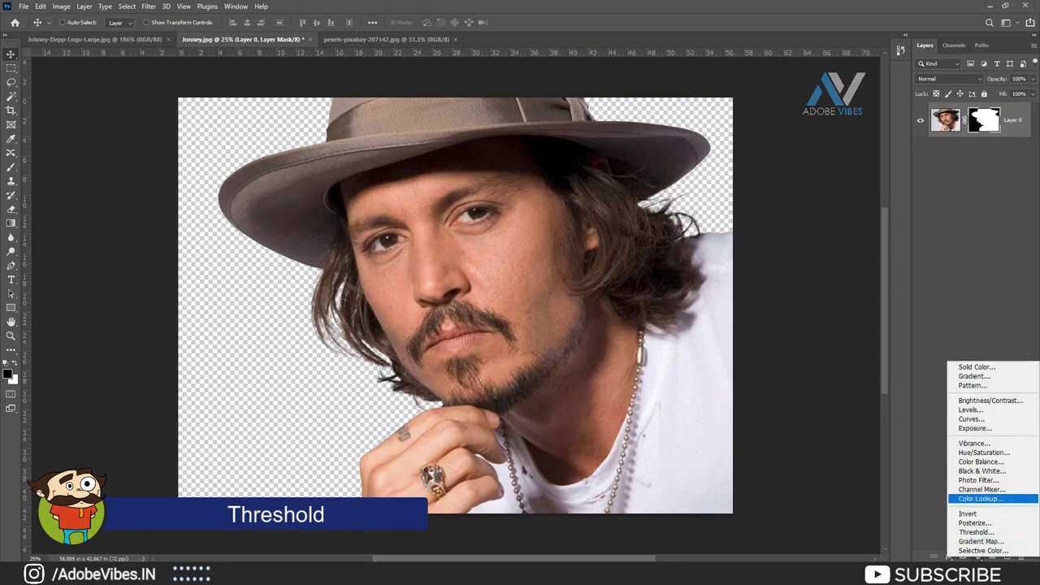
pyautogui.click(976, 532)
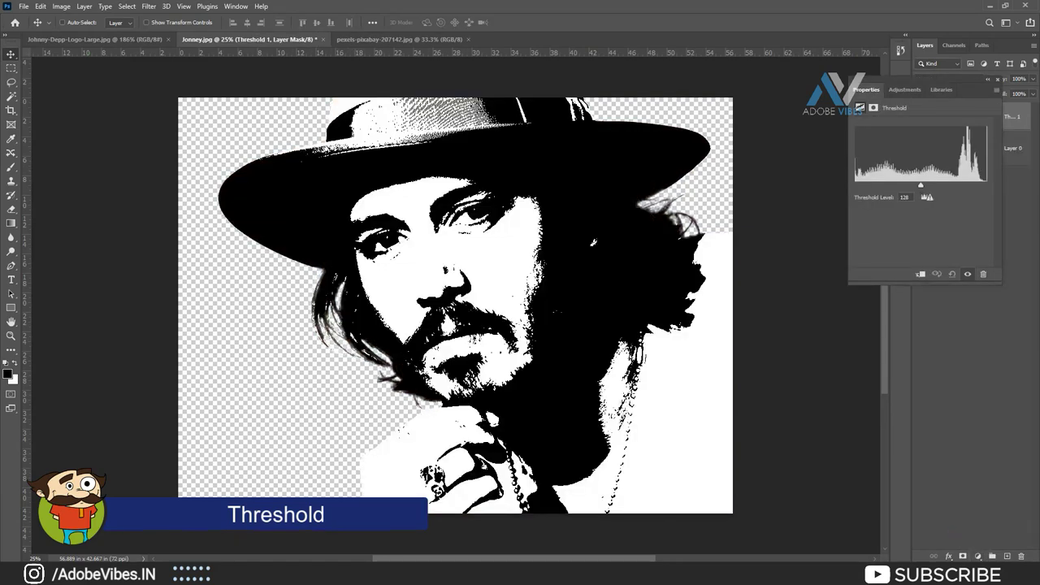
pyautogui.moveTo(967, 89); pyautogui.dragTo(854, 121)
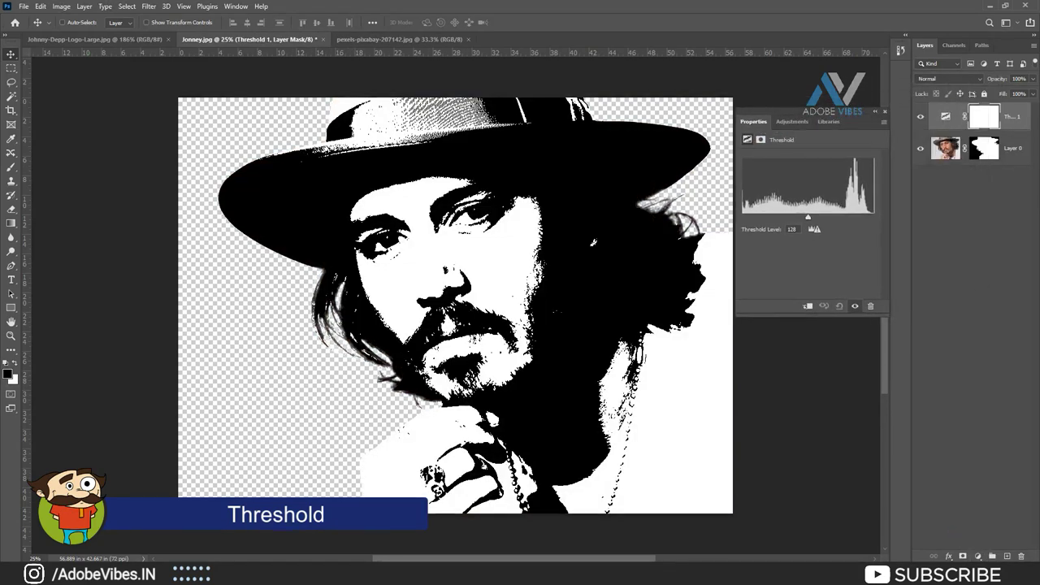
pyautogui.moveTo(808, 217)
pyautogui.mouseDown()
pyautogui.moveTo(794, 217)
pyautogui.moveTo(804, 217)
pyautogui.mouseUp()
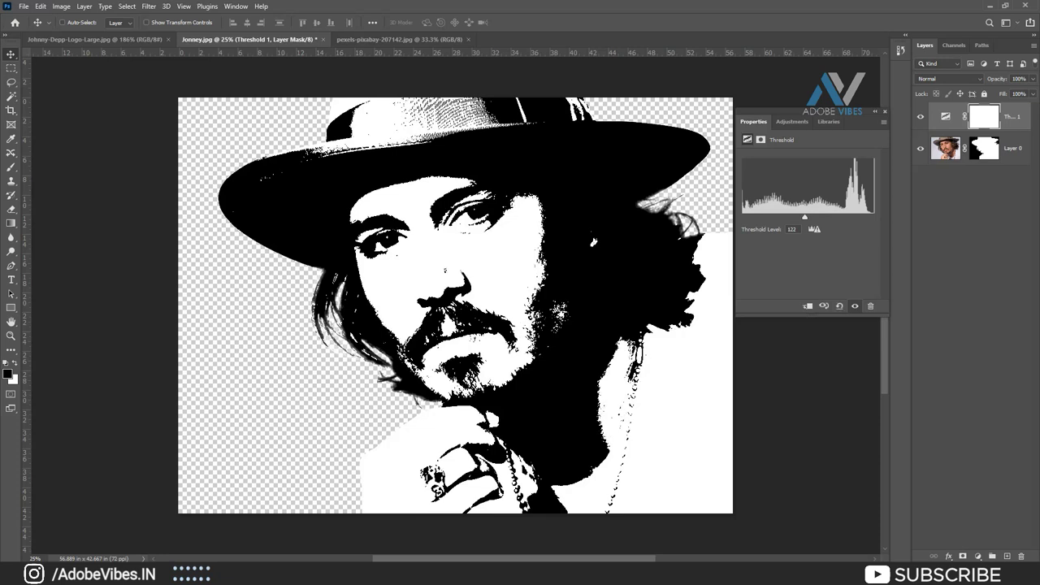
# Step: Merge the Threshold adjustment and the photo layer into a single layer
pyautogui.keyDown('shift'); pyautogui.click(1007, 148); pyautogui.keyUp('shift')
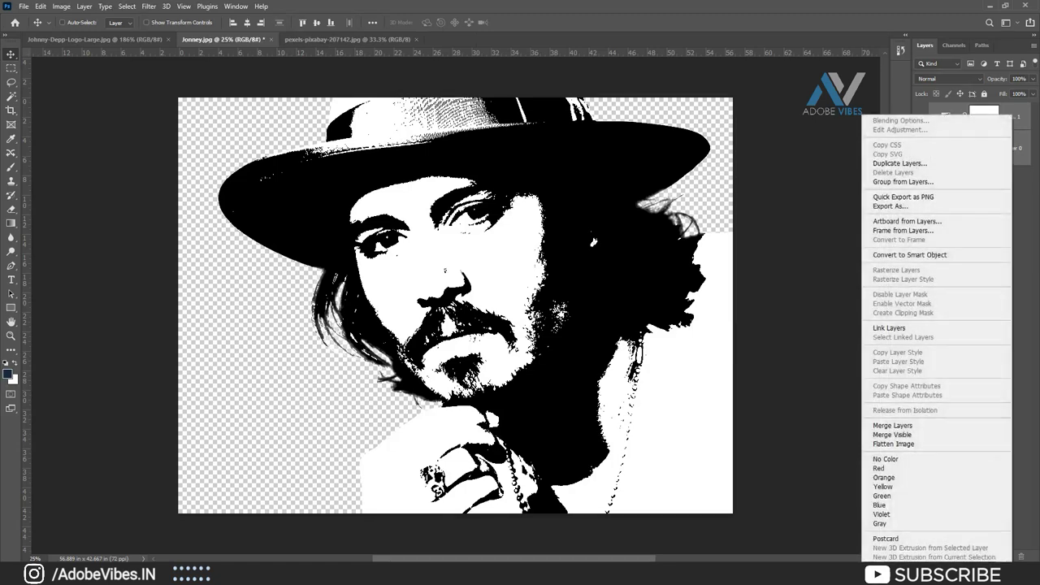
pyautogui.rightClick(1013, 148)
pyautogui.click(894, 425)
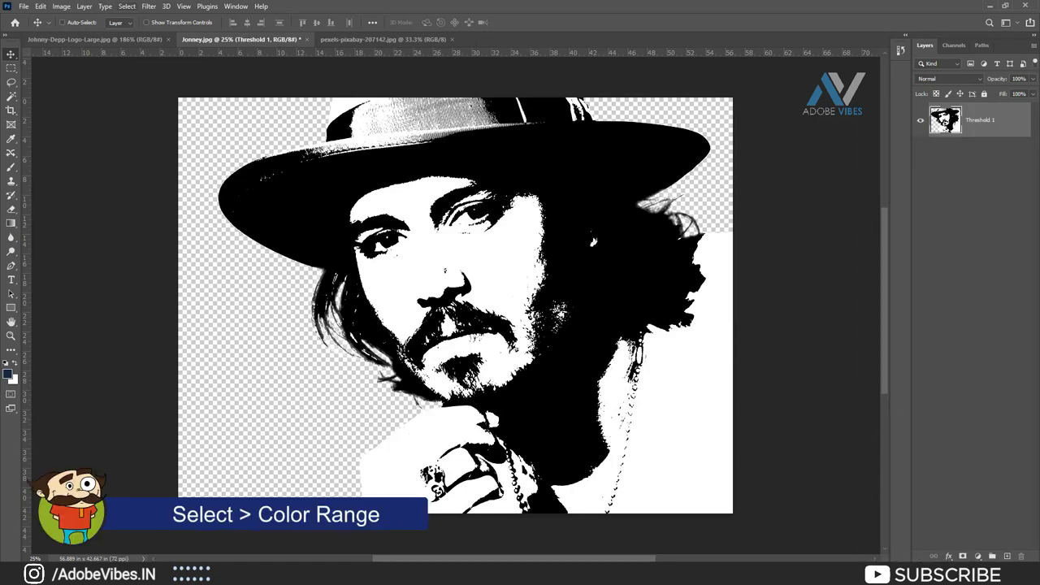
# Step: Select the stencil's black areas with Color Range set to Shadows
pyautogui.click(127, 7)
pyautogui.click(147, 111)
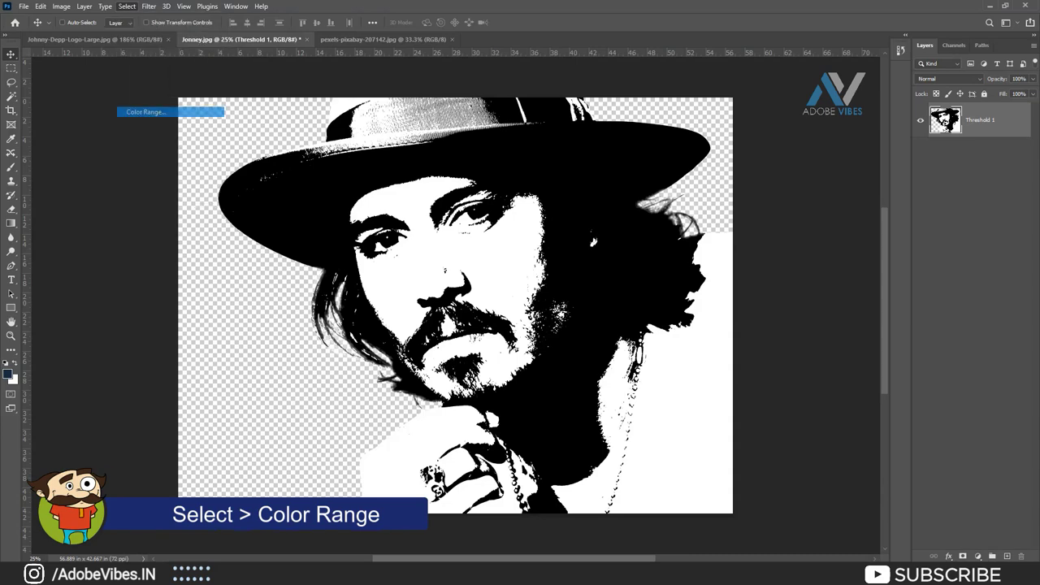
pyautogui.moveTo(487, 69); pyautogui.dragTo(768, 86)
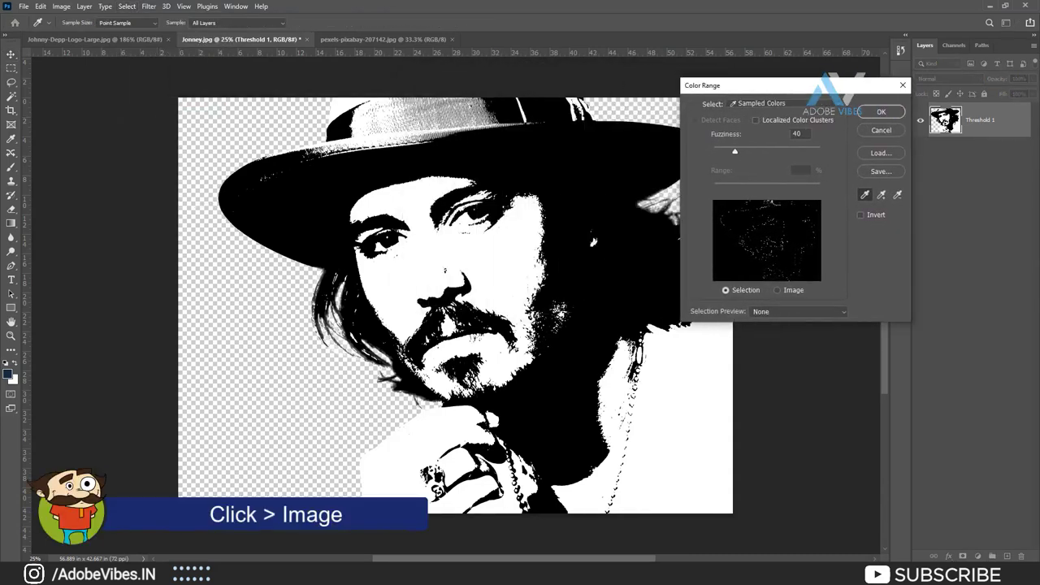
pyautogui.click(777, 290)
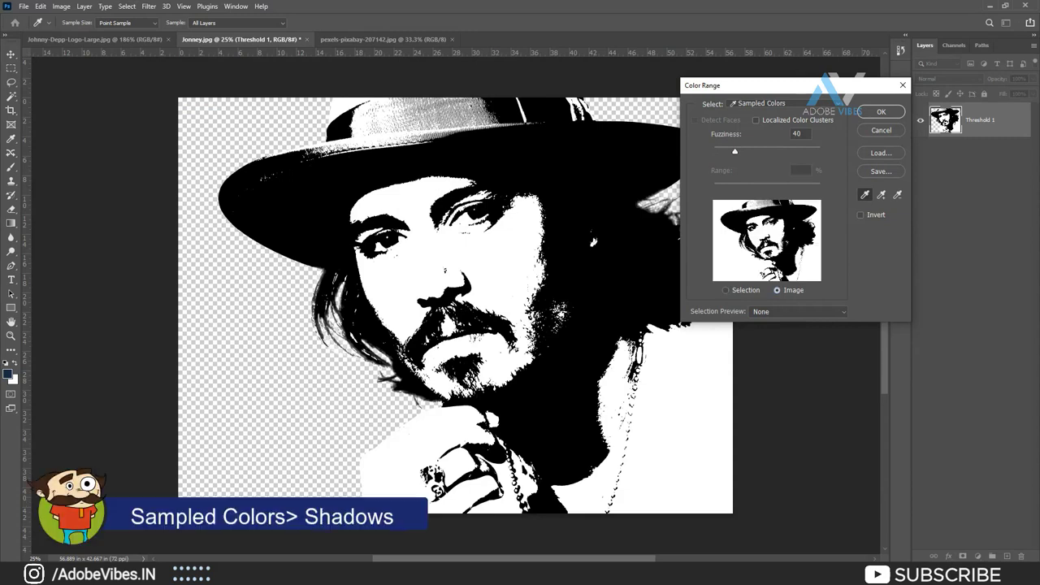
pyautogui.click(761, 103)
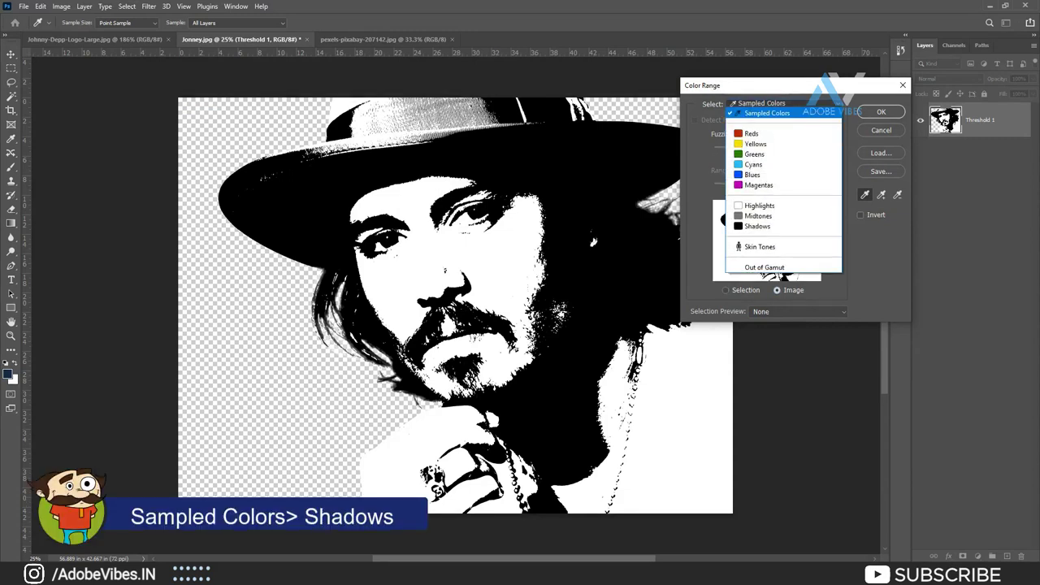
pyautogui.click(758, 226)
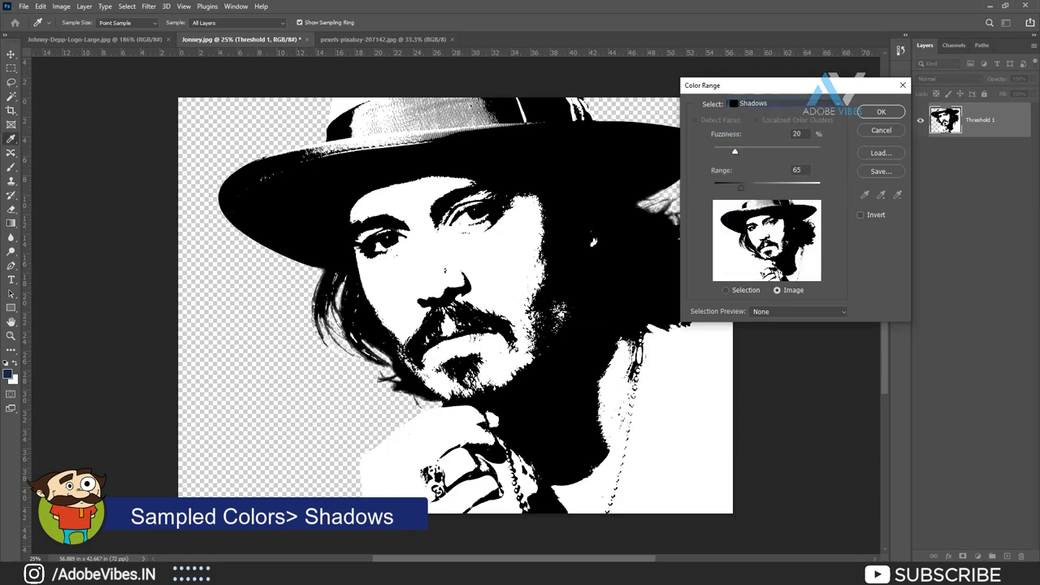
pyautogui.click(881, 111)
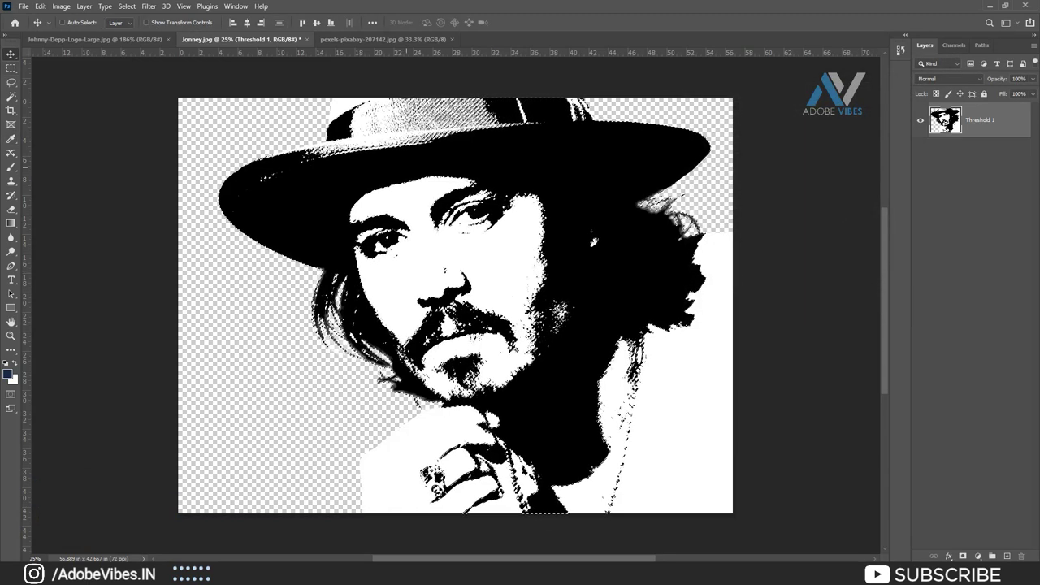
# Step: Drag the black stencil onto the brick wall and position the face across it
pyautogui.moveTo(410, 141)
pyautogui.mouseDown()
pyautogui.moveTo(325, 165)
pyautogui.moveTo(375, 151)
pyautogui.mouseUp()
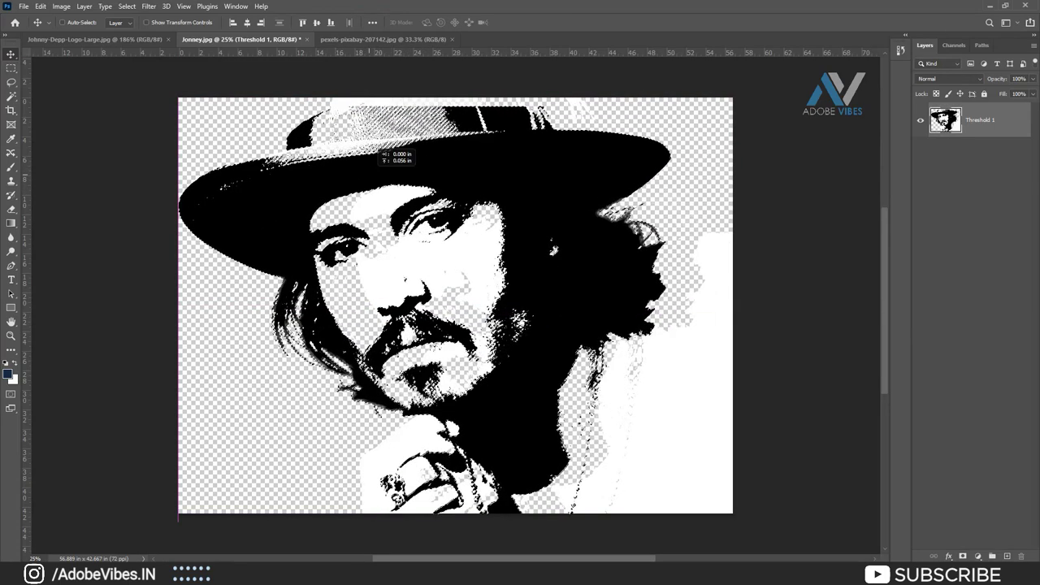
pyautogui.moveTo(374, 151)
pyautogui.mouseDown()
pyautogui.moveTo(402, 41)
pyautogui.moveTo(391, 39)
pyautogui.moveTo(487, 325)
pyautogui.mouseUp()
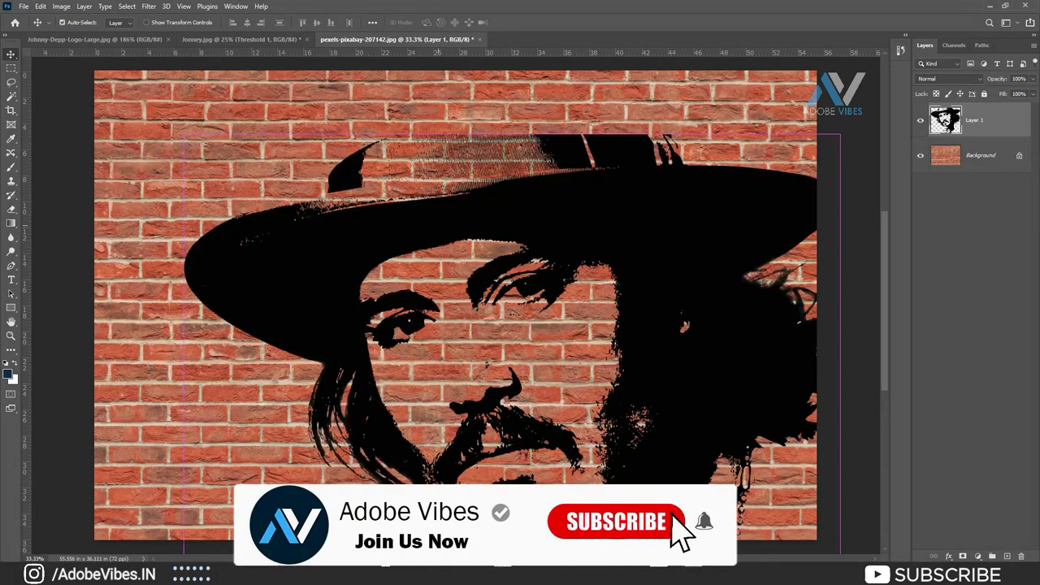
pyautogui.hotkey('ctrl', '-')
pyautogui.moveTo(447, 199); pyautogui.dragTo(435, 157)
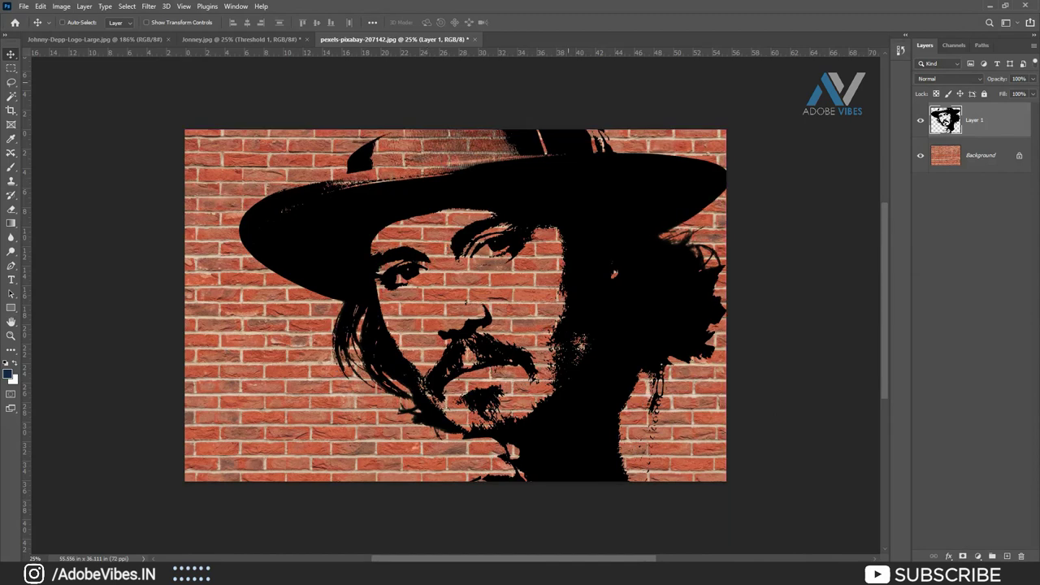
# Step: Close the Jonney.jpg portrait without saving and bring up the logo image
pyautogui.click(241, 39)
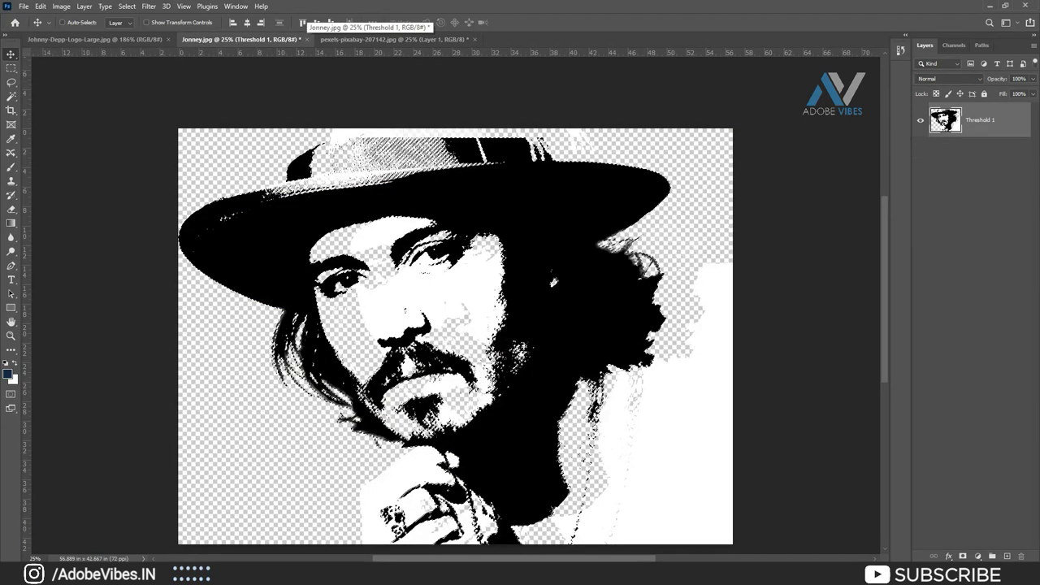
pyautogui.click(301, 39)
pyautogui.press('n')
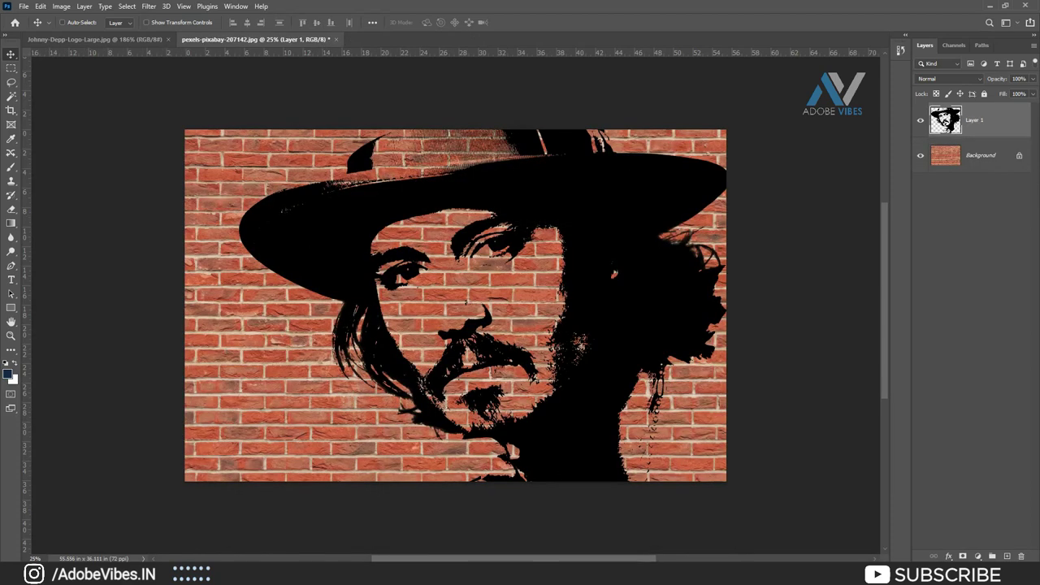
pyautogui.click(94, 39)
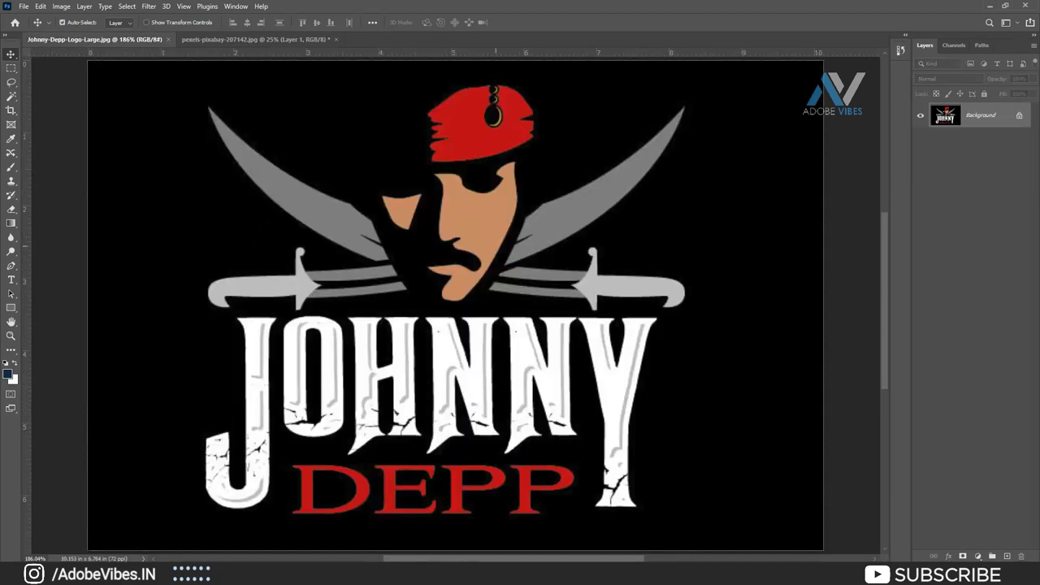
# Step: Add a Threshold adjustment layer to the logo at level 20 and close its settings
pyautogui.hotkey('ctrl', '1')
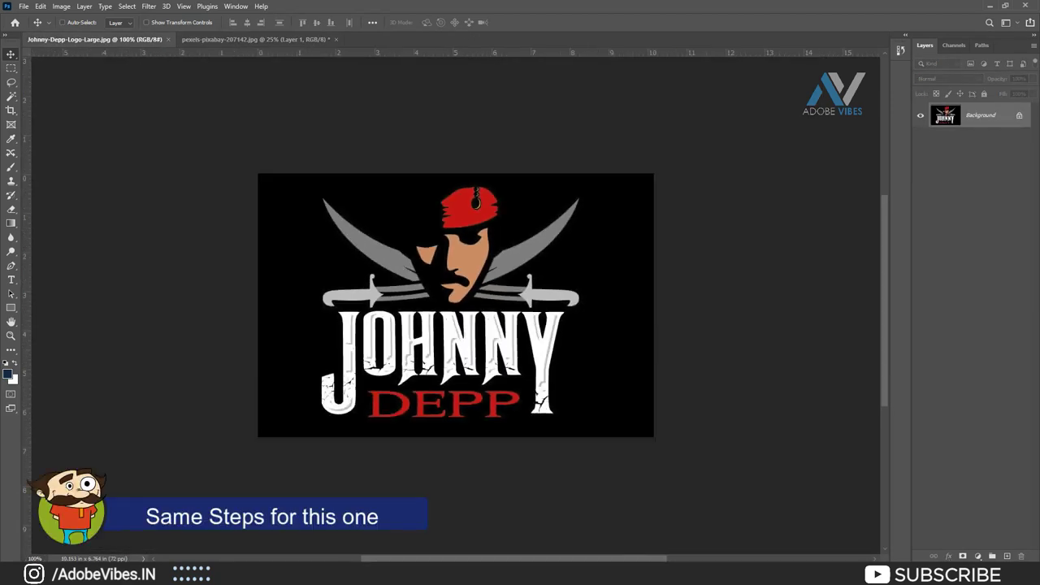
pyautogui.click(977, 555)
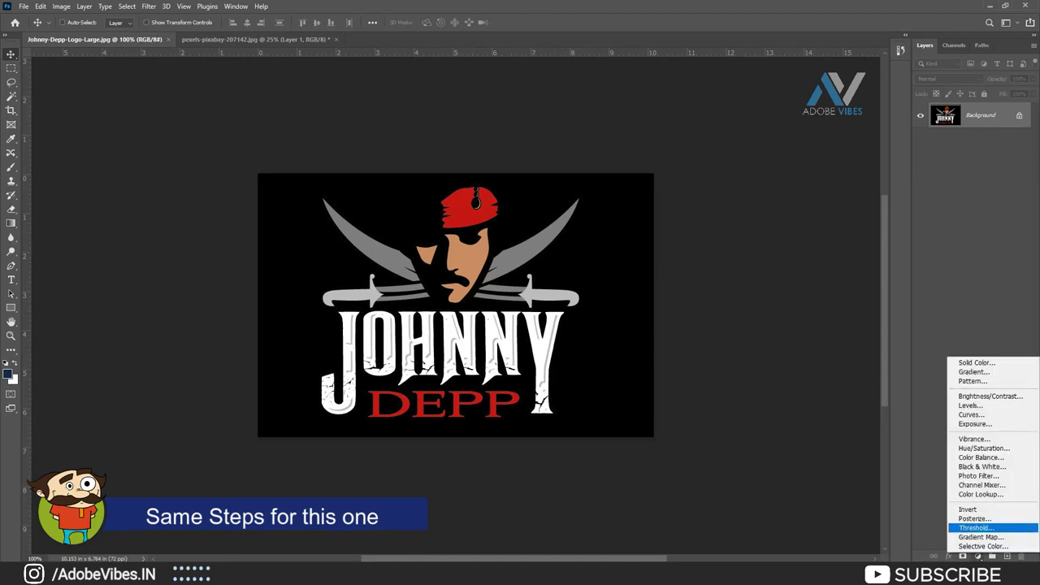
pyautogui.click(979, 527)
pyautogui.moveTo(808, 217); pyautogui.dragTo(751, 217)
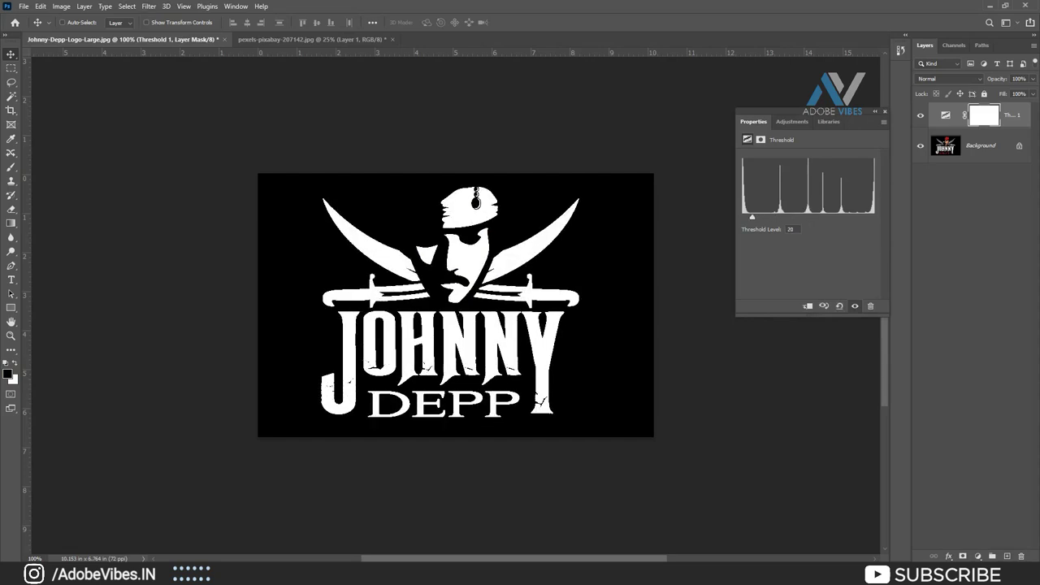
pyautogui.click(885, 111)
# Step: Flatten the logo image and unlock the Background into an editable Layer 0
pyautogui.click(979, 146)
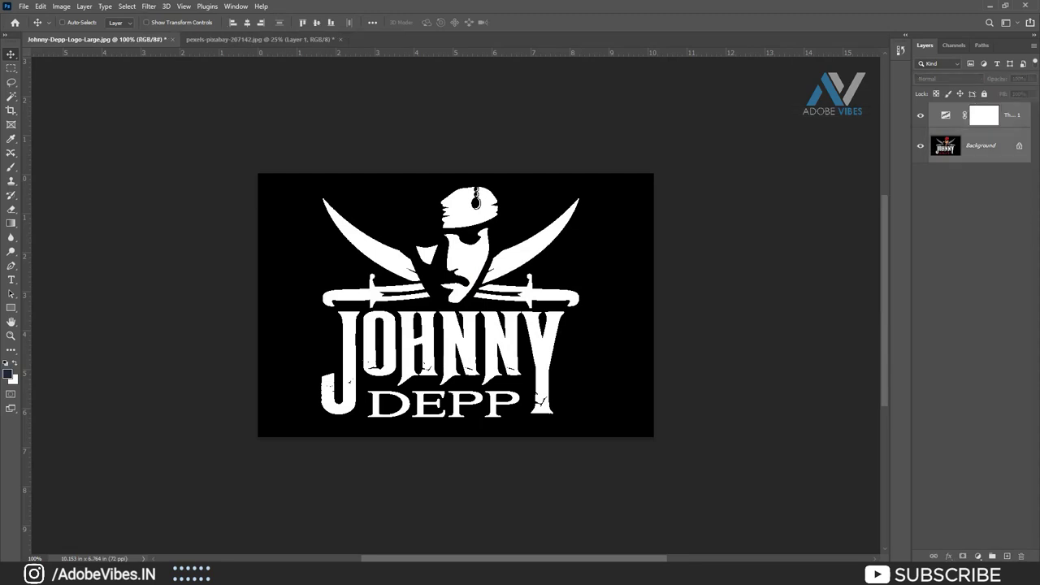
pyautogui.rightClick(945, 146)
pyautogui.rightClick(980, 142)
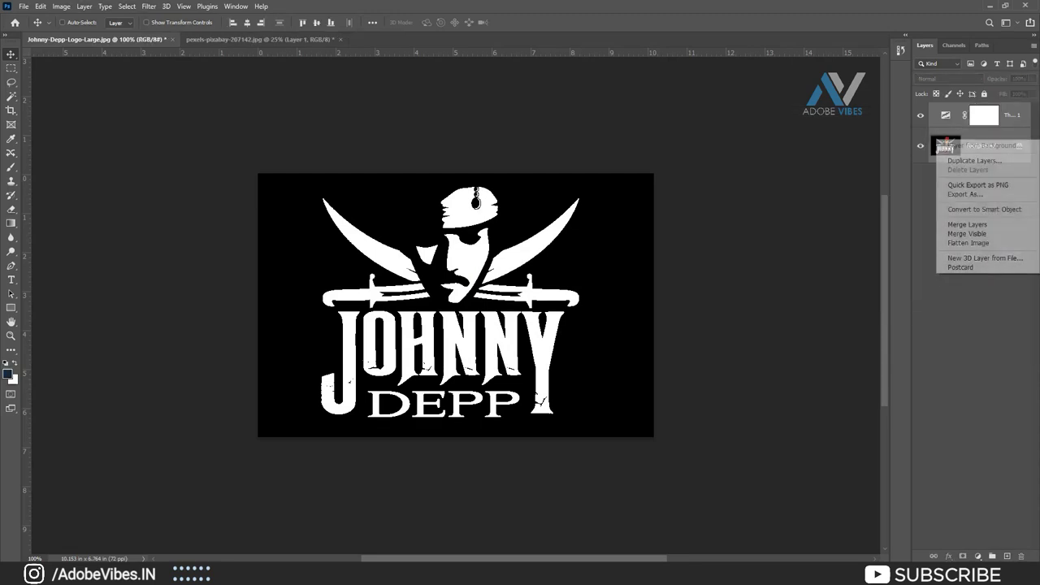
pyautogui.click(967, 225)
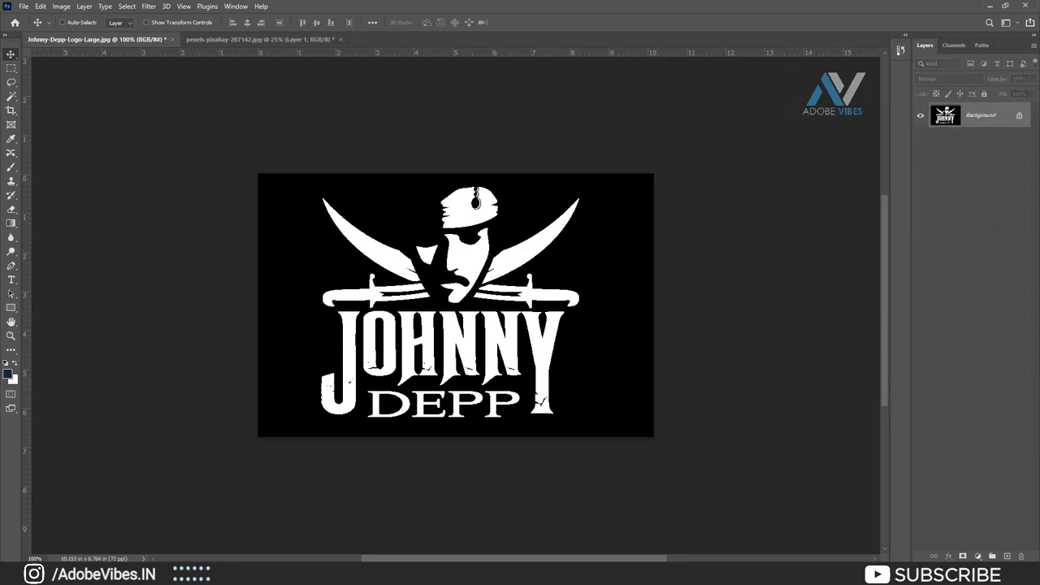
pyautogui.click(1019, 115)
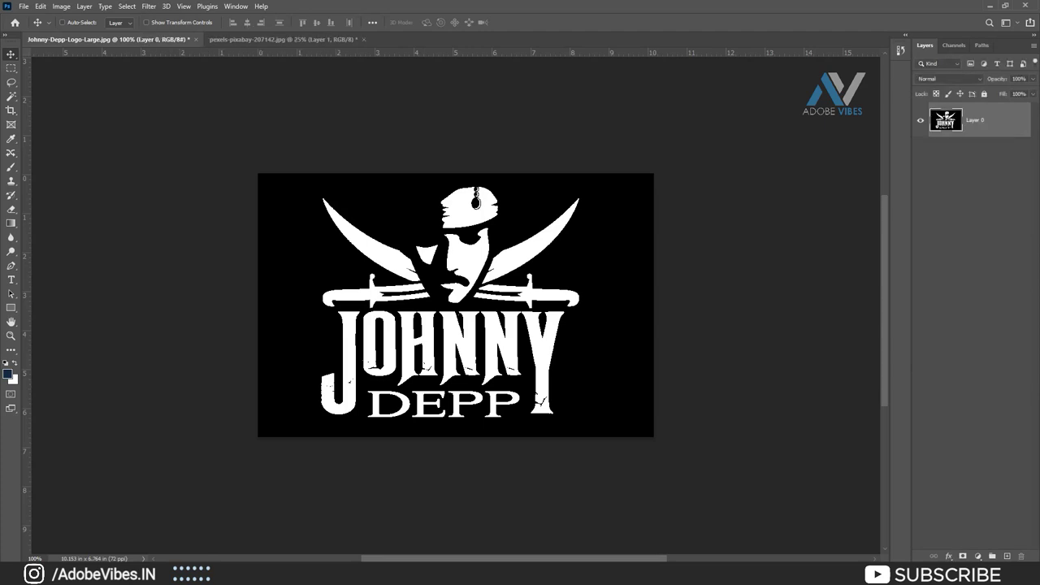
# Step: Delete the logo's black background with the Magic Wand, then deselect
pyautogui.press('w')
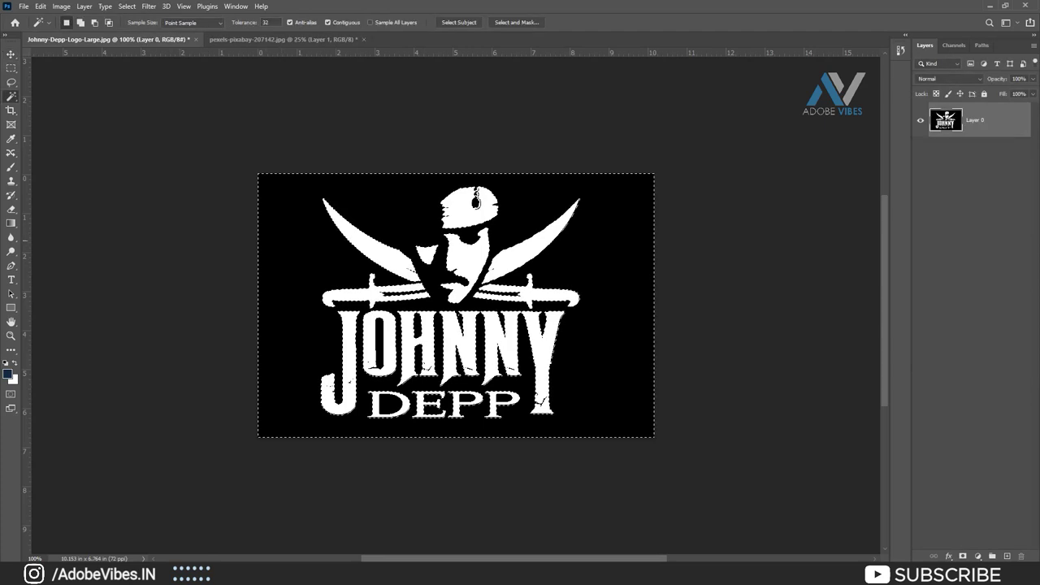
pyautogui.press('Delete')
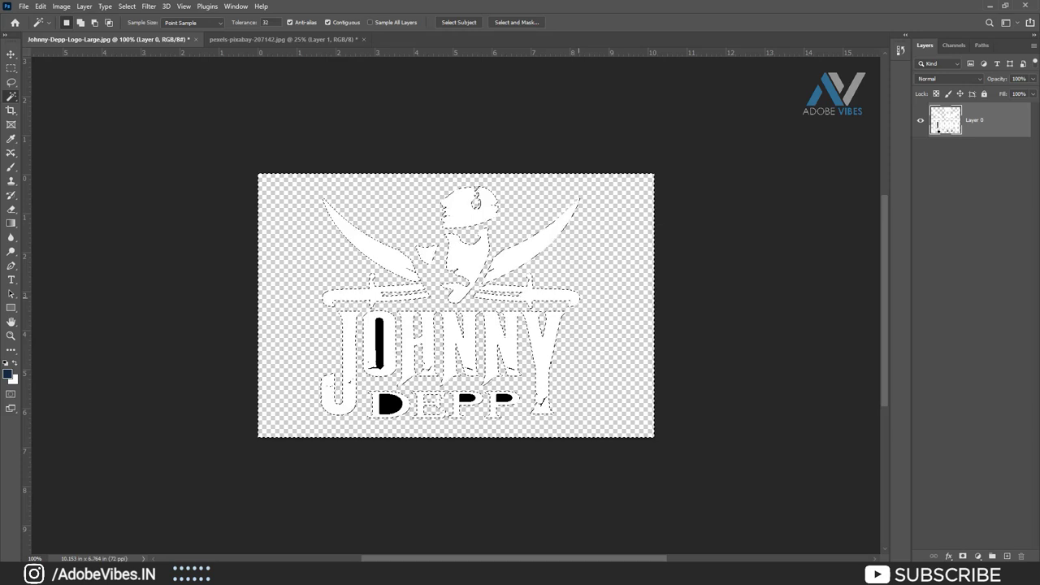
pyautogui.hotkey('ctrl', 'z')
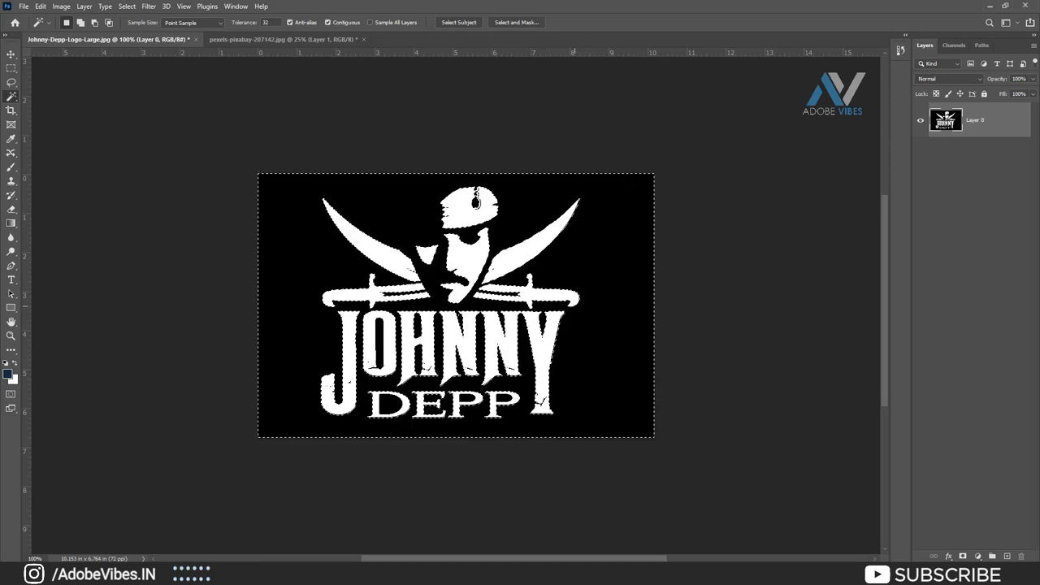
pyautogui.press('Delete')
pyautogui.hotkey('ctrl', 'd')
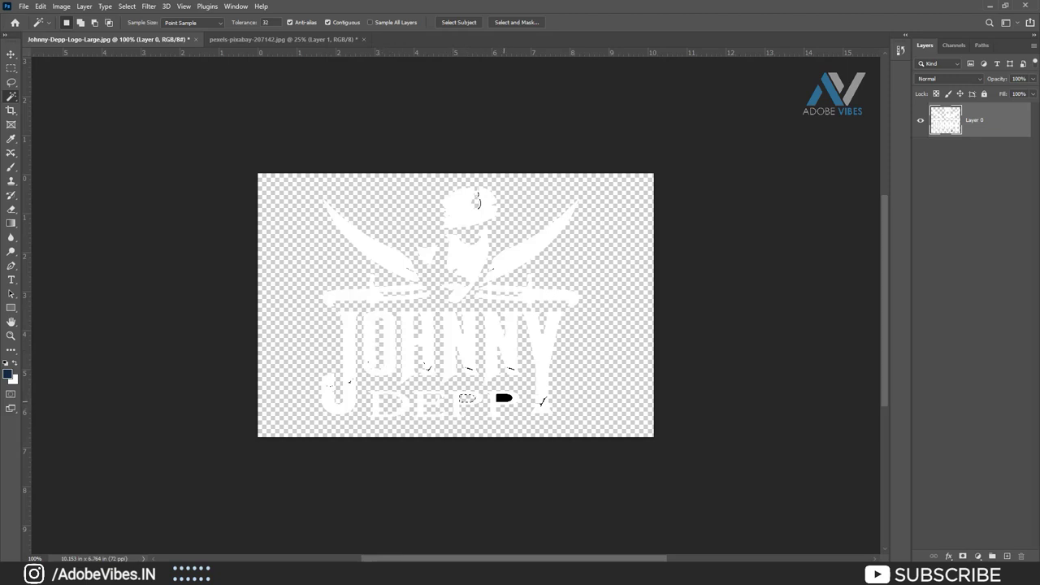
pyautogui.hotkey('ctrl', 'd')
# Step: Apply a black (000000) Color Overlay to Layer 0 through its Blending Options
pyautogui.click(978, 555)
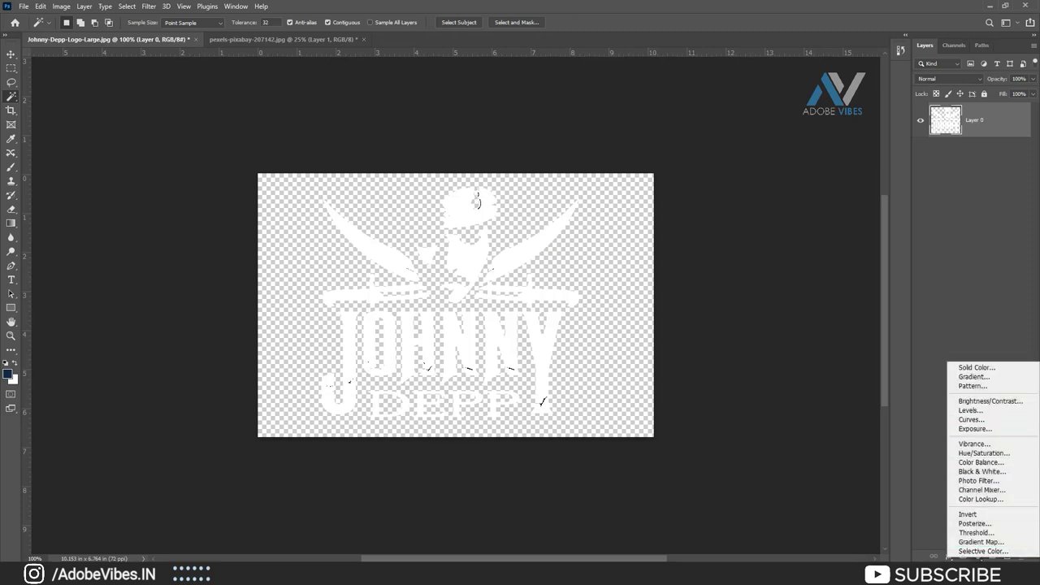
pyautogui.press('Escape')
pyautogui.rightClick(975, 120)
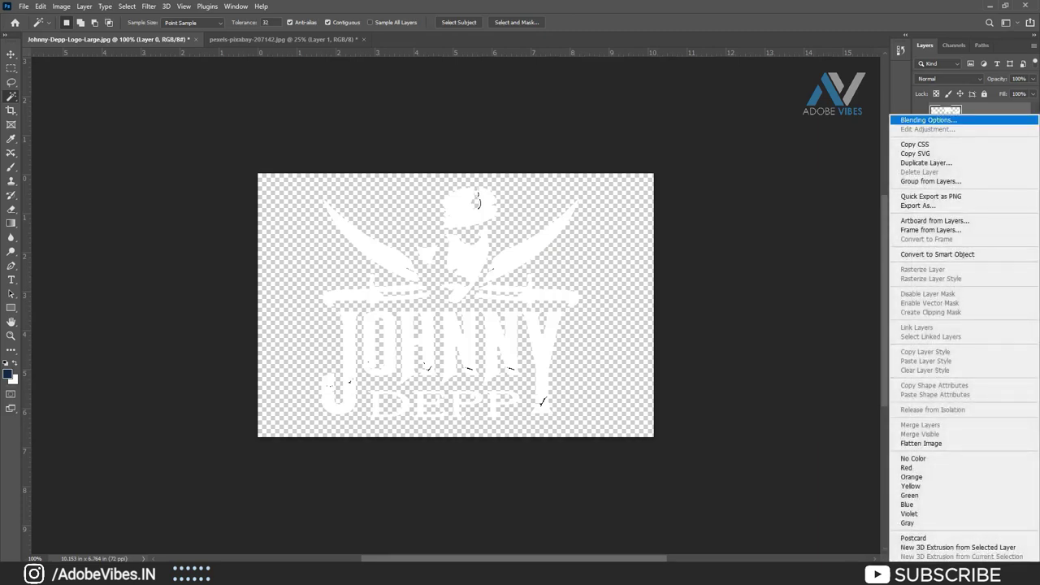
pyautogui.click(929, 119)
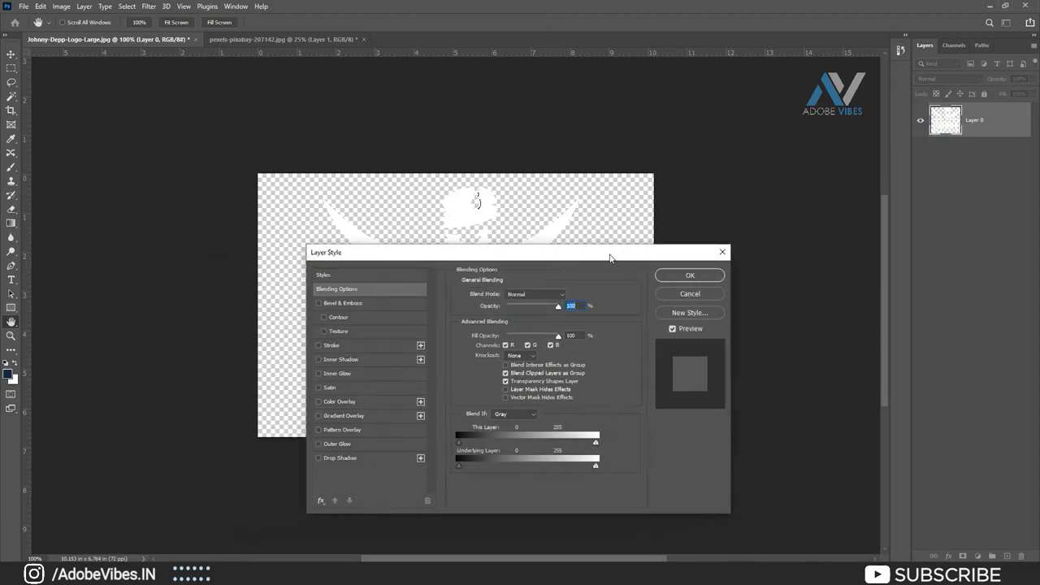
pyautogui.moveTo(611, 257); pyautogui.dragTo(915, 77)
pyautogui.click(646, 220)
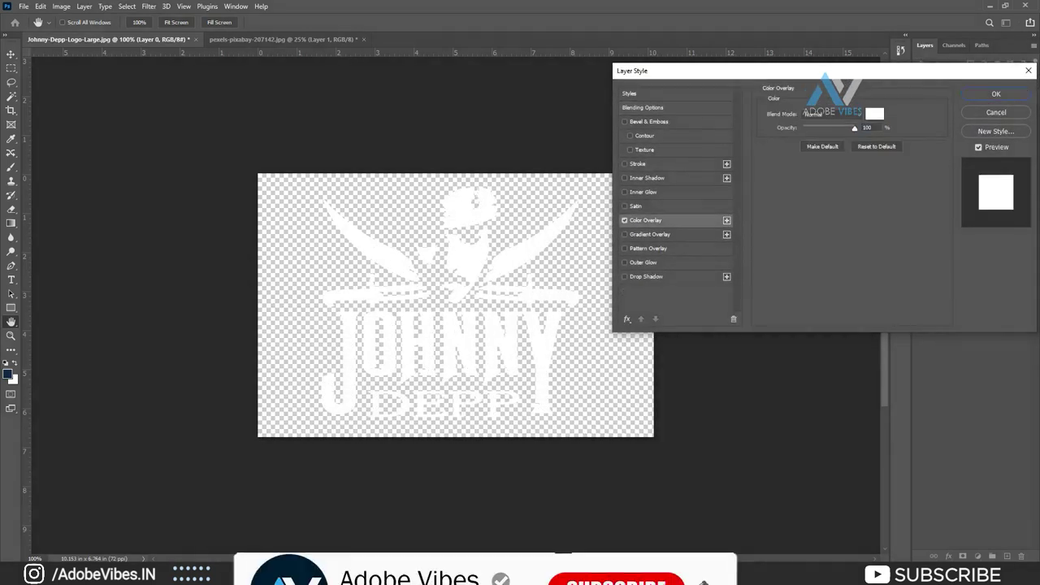
pyautogui.click(876, 110)
pyautogui.write('000000')
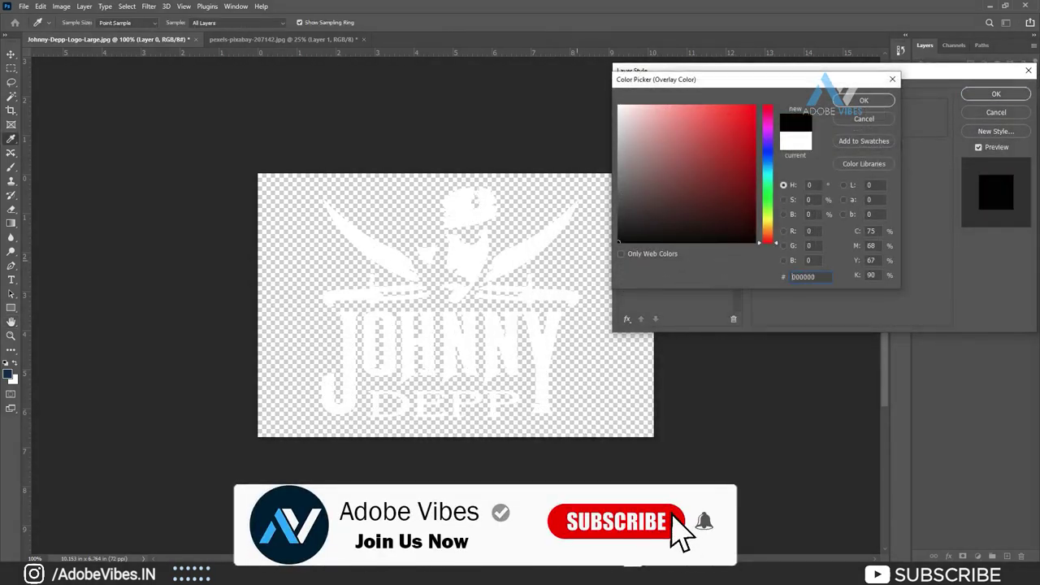
pyautogui.click(866, 100)
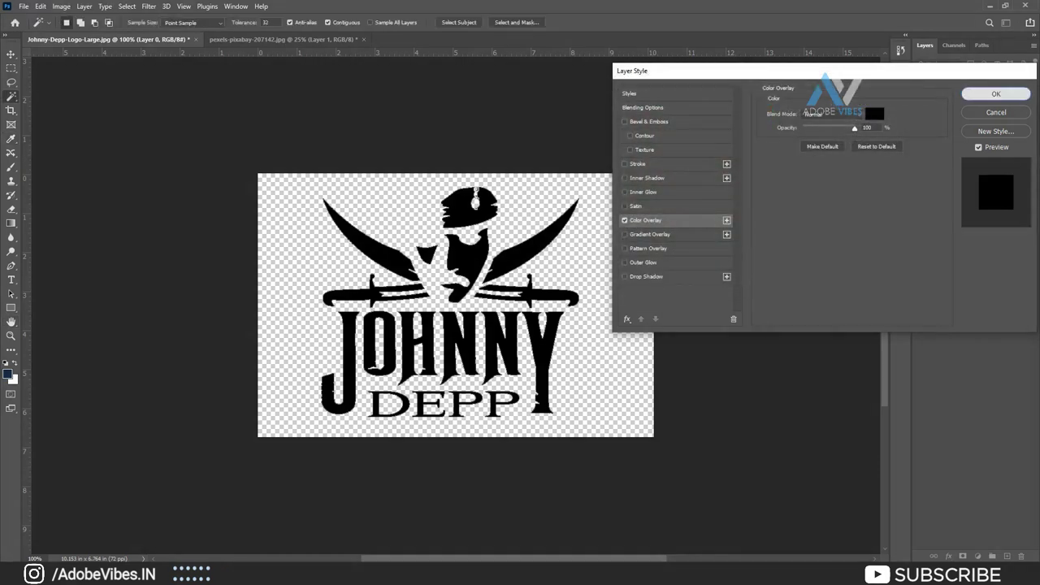
pyautogui.click(997, 93)
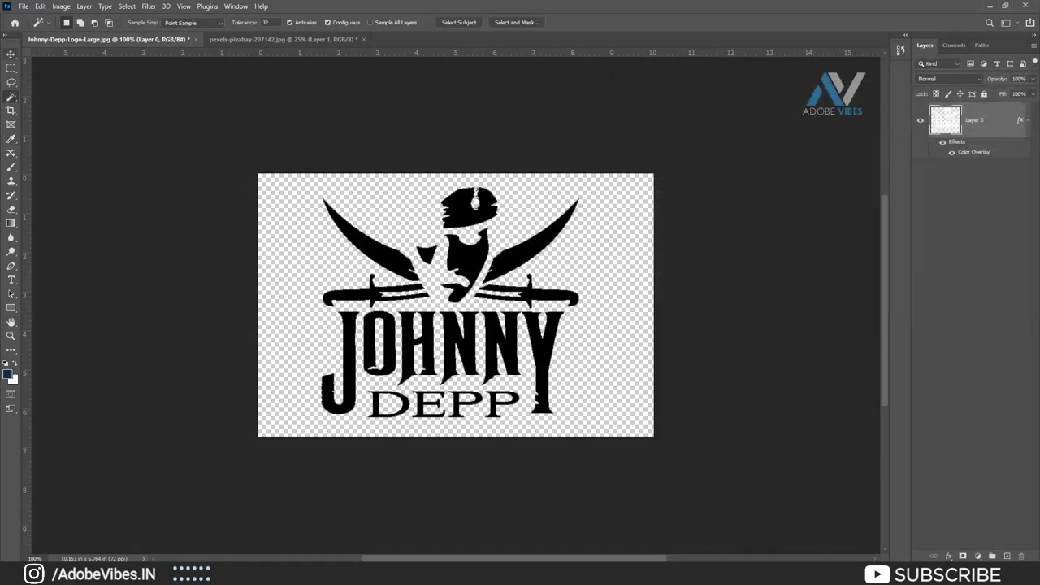
pyautogui.click(11, 53)
pyautogui.click(61, 22)
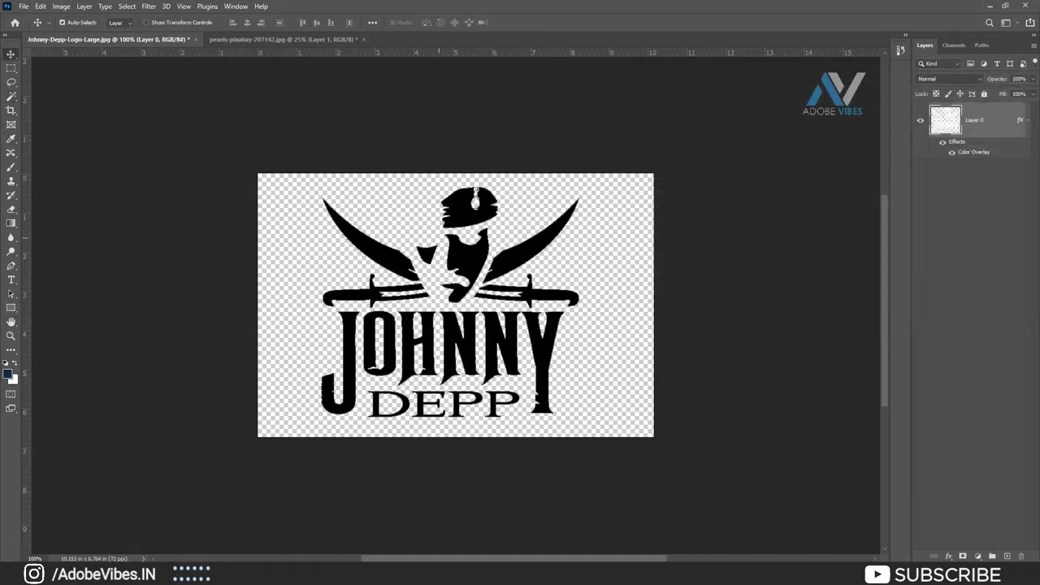
# Step: Drag the black logo onto the brick wall, scale it to about 168%, and place it lower left
pyautogui.click(61, 23)
pyautogui.click(62, 23)
pyautogui.moveTo(455, 309)
pyautogui.mouseDown()
pyautogui.moveTo(282, 39)
pyautogui.moveTo(456, 307)
pyautogui.moveTo(253, 386)
pyautogui.mouseUp()
pyautogui.press('ctrl')
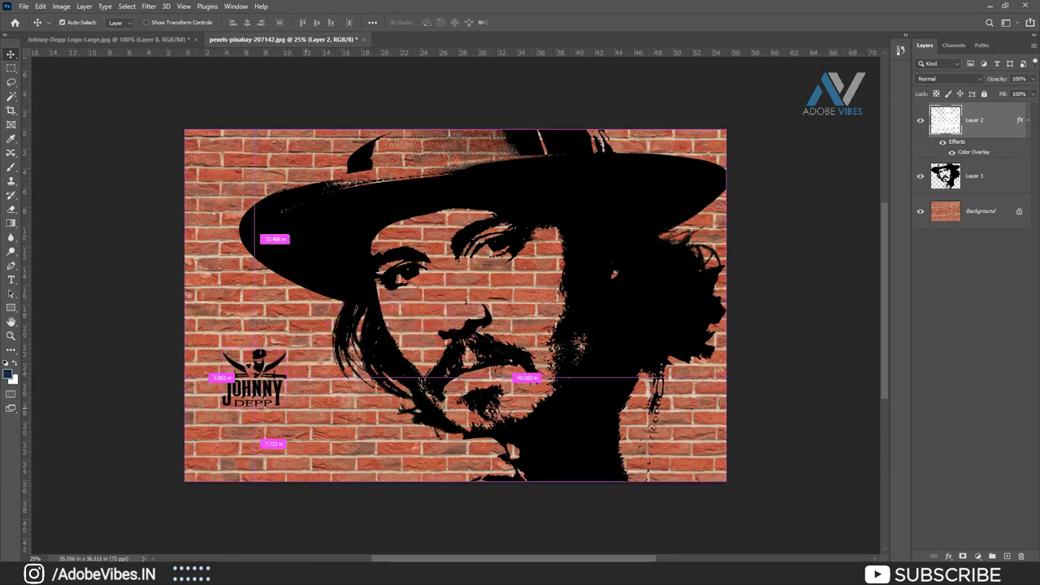
pyautogui.hotkey('ctrl', 't')
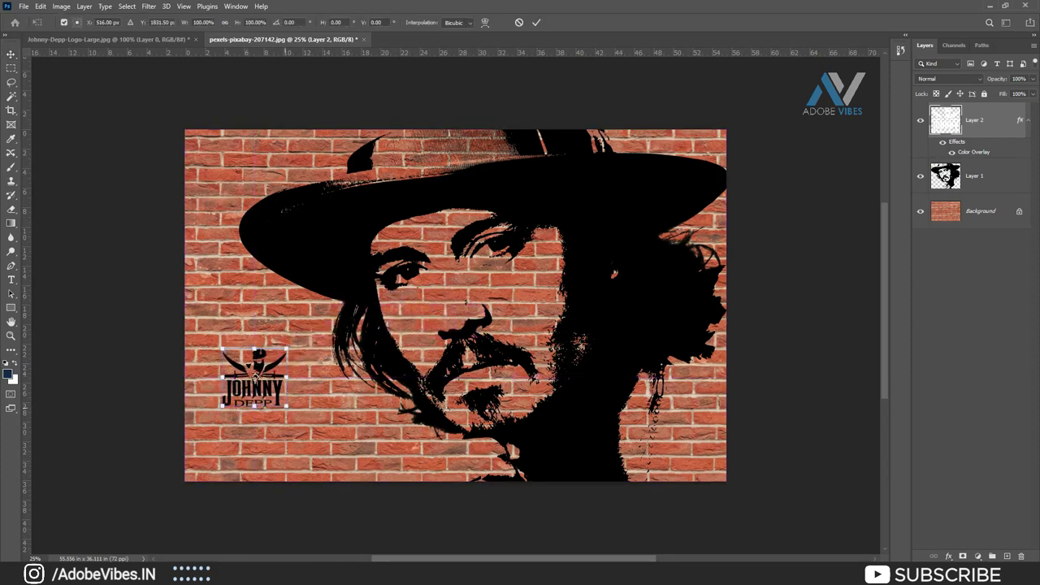
pyautogui.moveTo(286, 405); pyautogui.dragTo(330, 445)
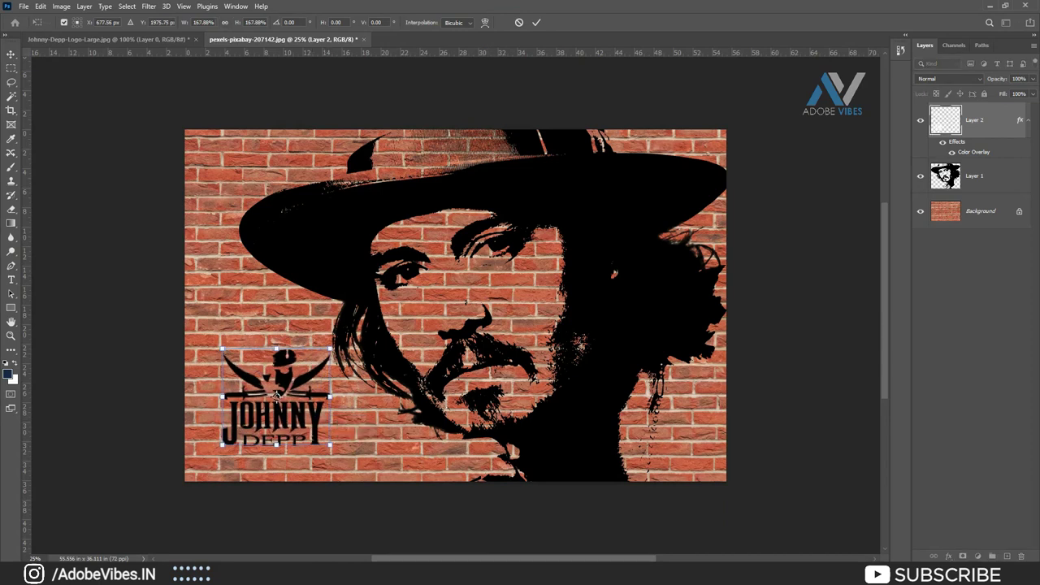
pyautogui.press('Return')
pyautogui.moveTo(276, 395)
pyautogui.mouseDown()
pyautogui.moveTo(260, 403)
pyautogui.moveTo(276, 386)
pyautogui.mouseUp()
pyautogui.click(63, 22)
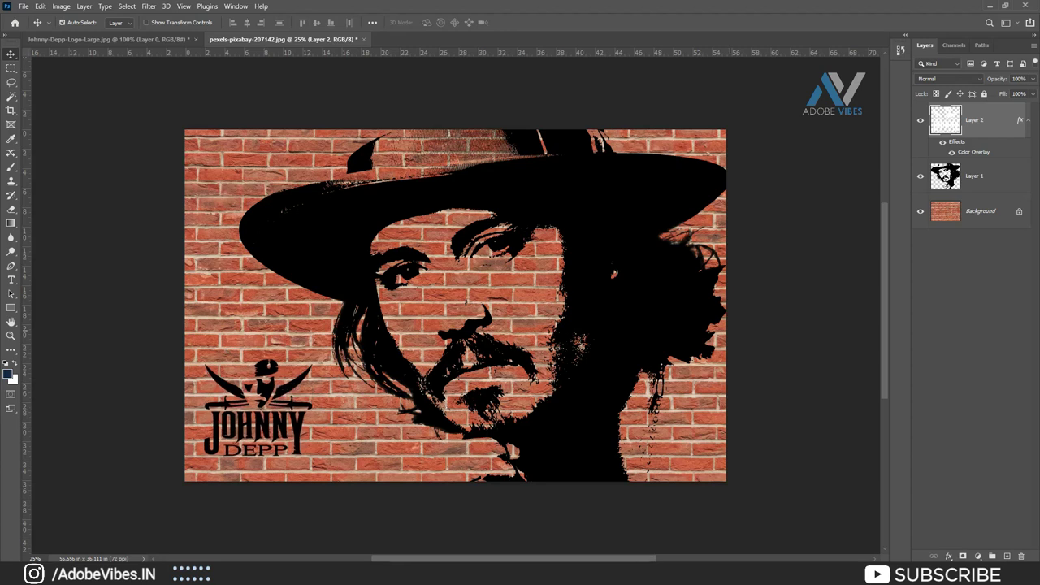
pyautogui.click(62, 22)
# Step: Merge the logo and stencil layers, rename the result Johnny, and duplicate it as Johnny copy
pyautogui.click(983, 176)
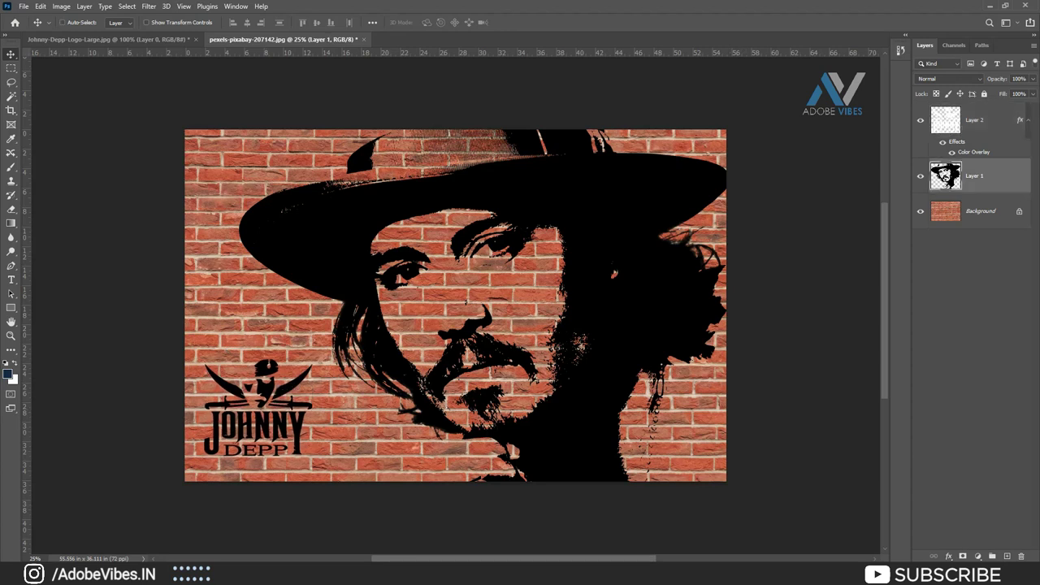
pyautogui.keyDown('shift'); pyautogui.click(983, 120); pyautogui.keyUp('shift')
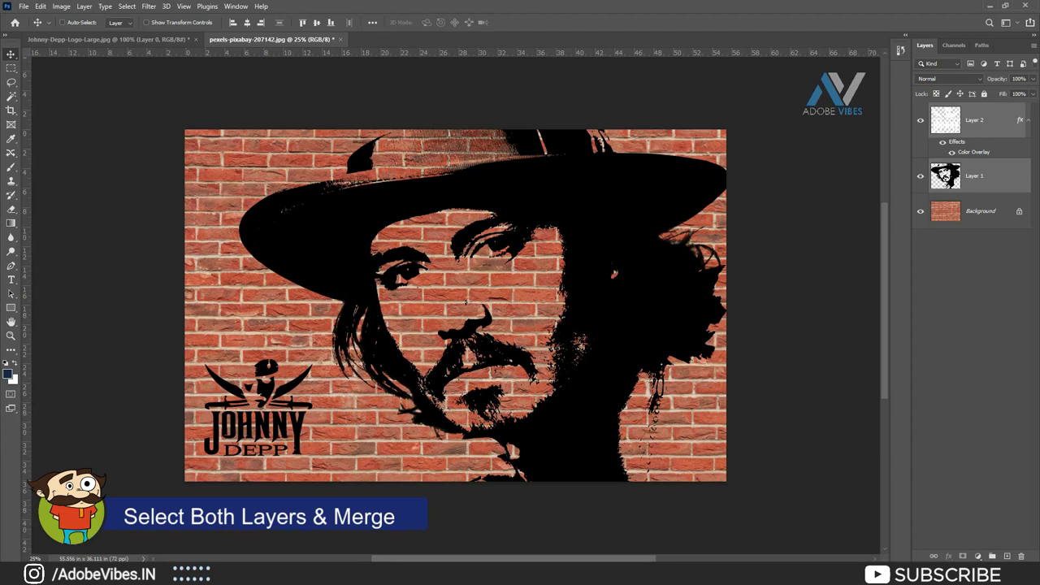
pyautogui.rightClick(981, 119)
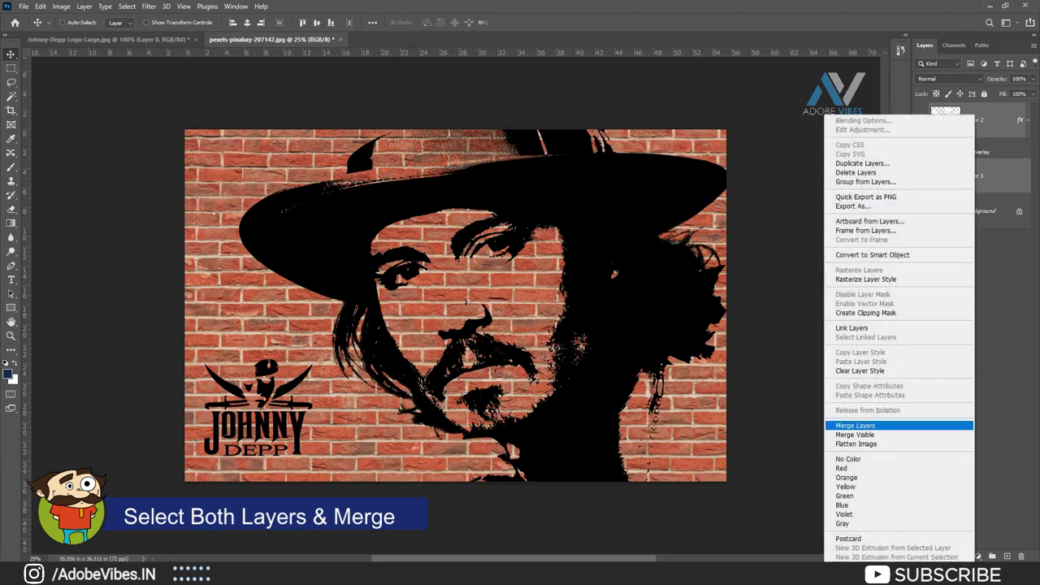
pyautogui.click(858, 425)
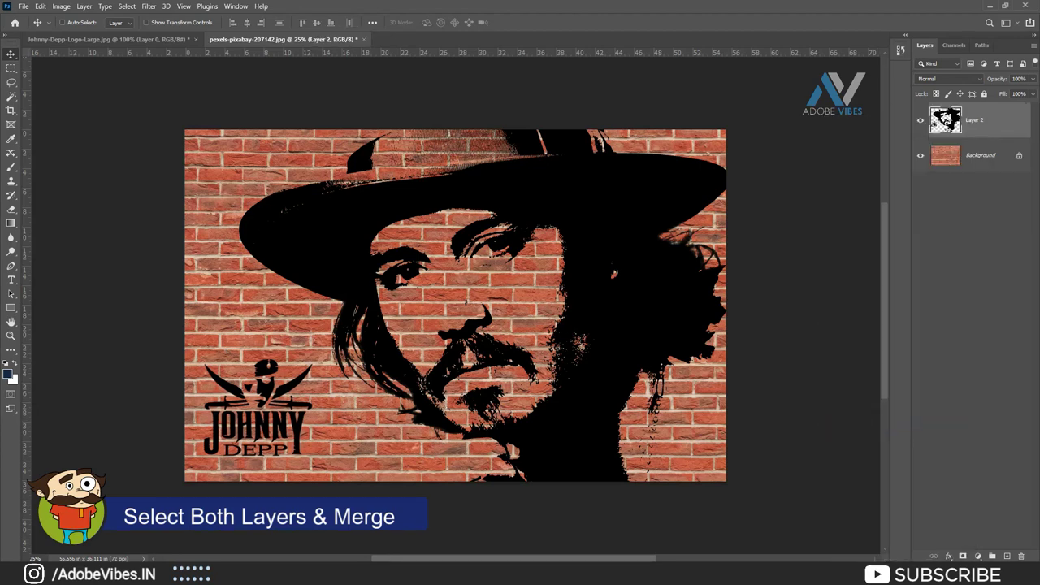
pyautogui.doubleClick(974, 120)
pyautogui.write('Johnny')
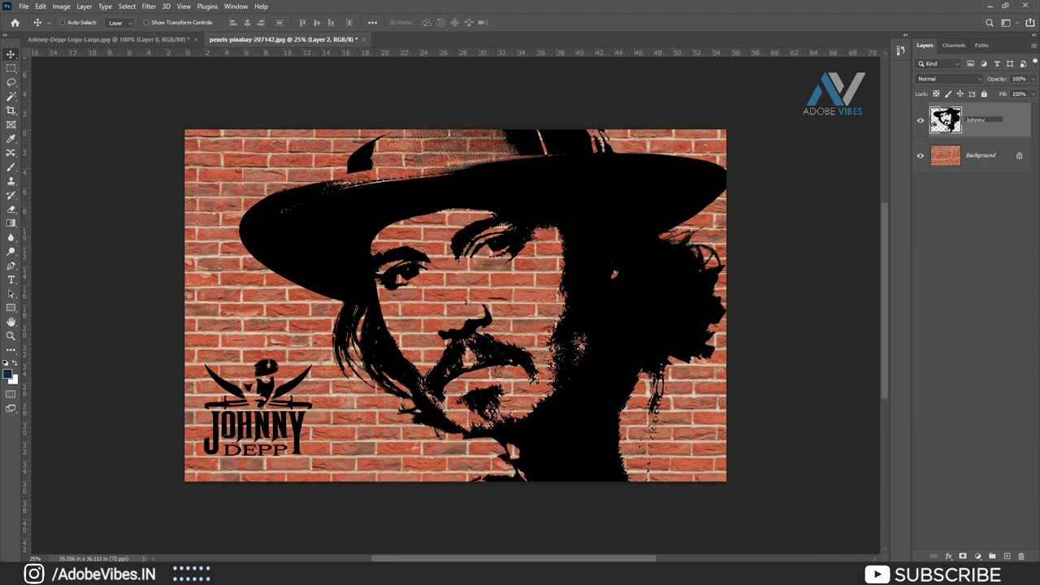
pyautogui.press('Return')
pyautogui.hotkey('ctrl', 'j')
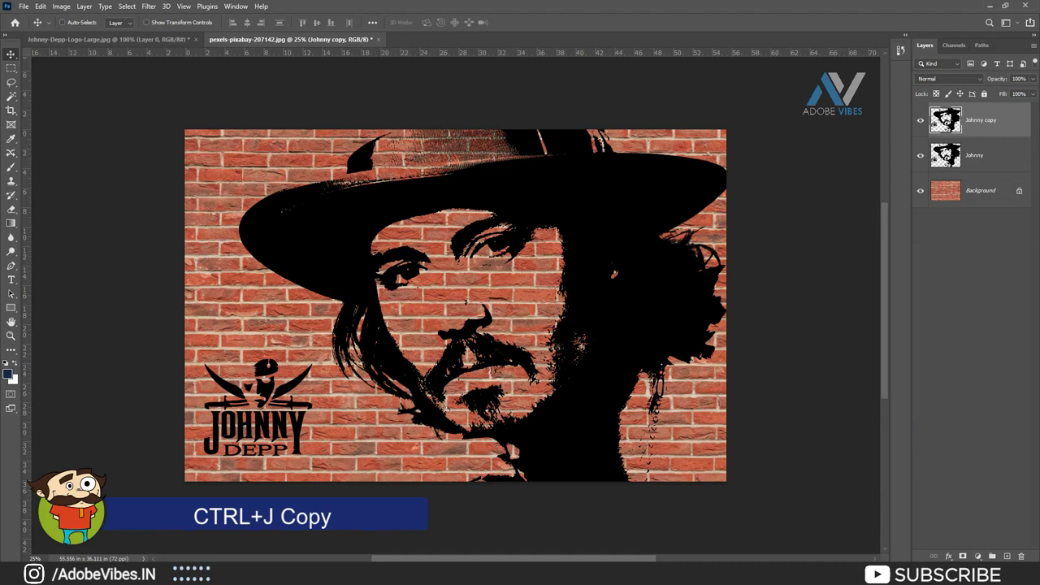
# Step: Hide Johnny copy and apply a 20.8-pixel Gaussian Blur to the Johnny layer
pyautogui.click(921, 120)
pyautogui.click(984, 154)
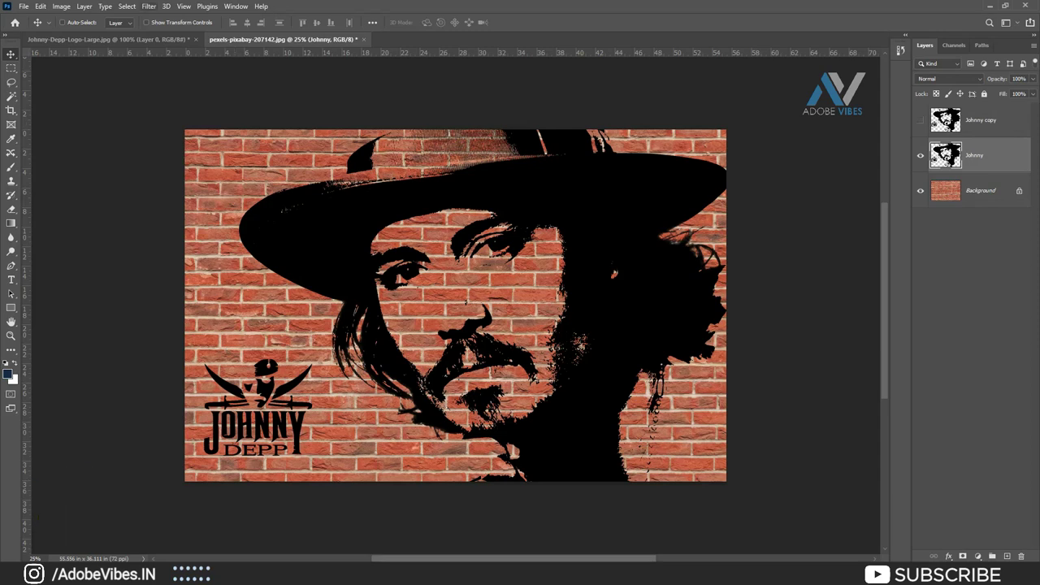
pyautogui.click(149, 6)
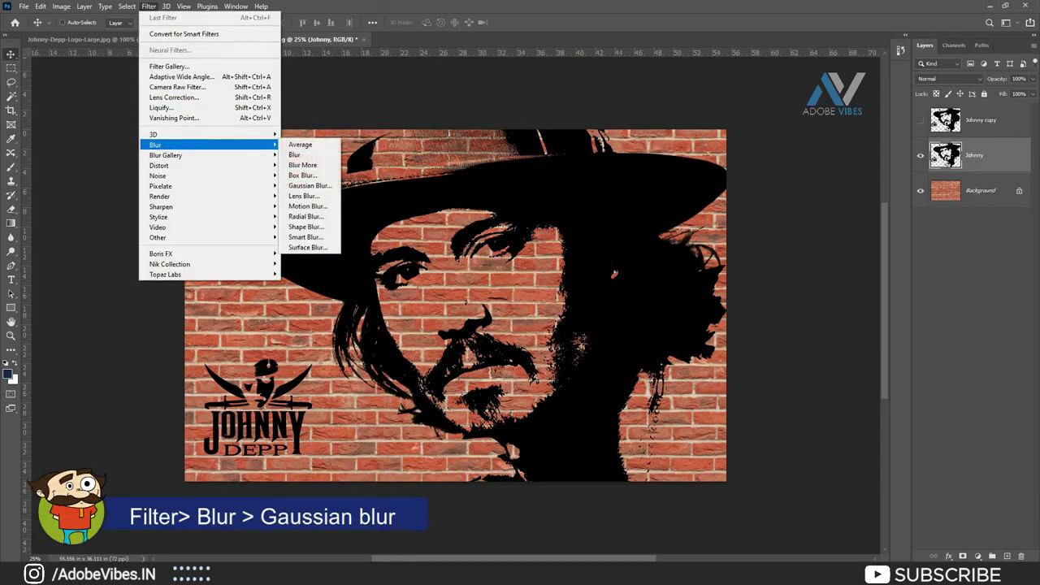
pyautogui.click(310, 186)
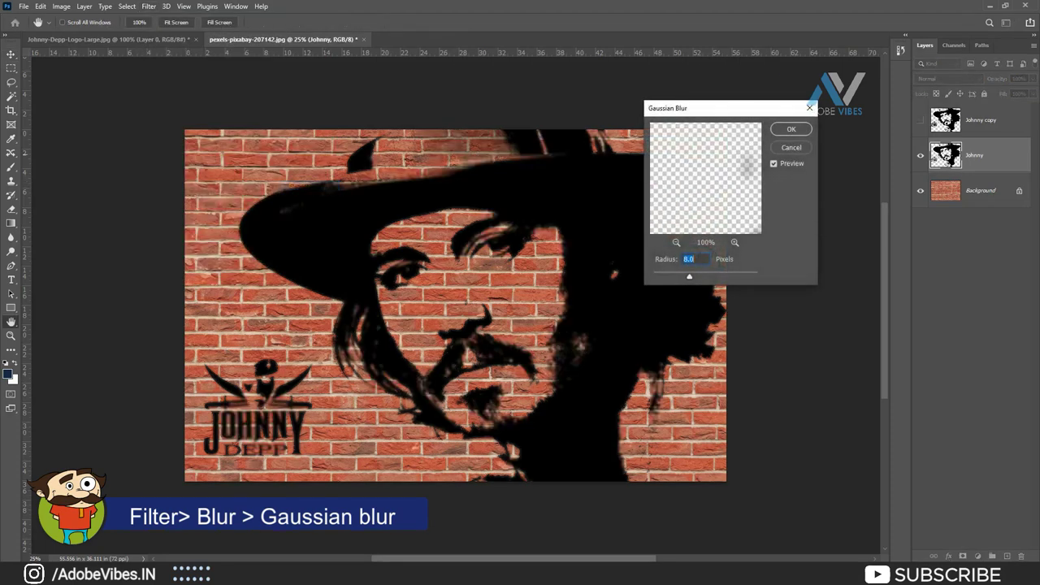
pyautogui.moveTo(722, 111); pyautogui.dragTo(719, 87)
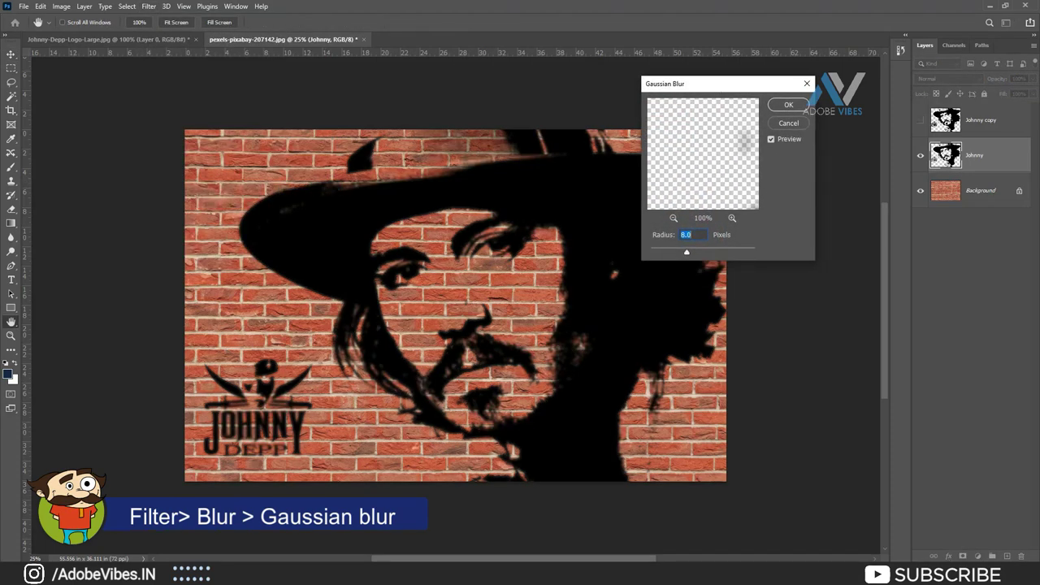
pyautogui.moveTo(687, 251); pyautogui.dragTo(692, 252)
pyautogui.moveTo(692, 252); pyautogui.dragTo(696, 252)
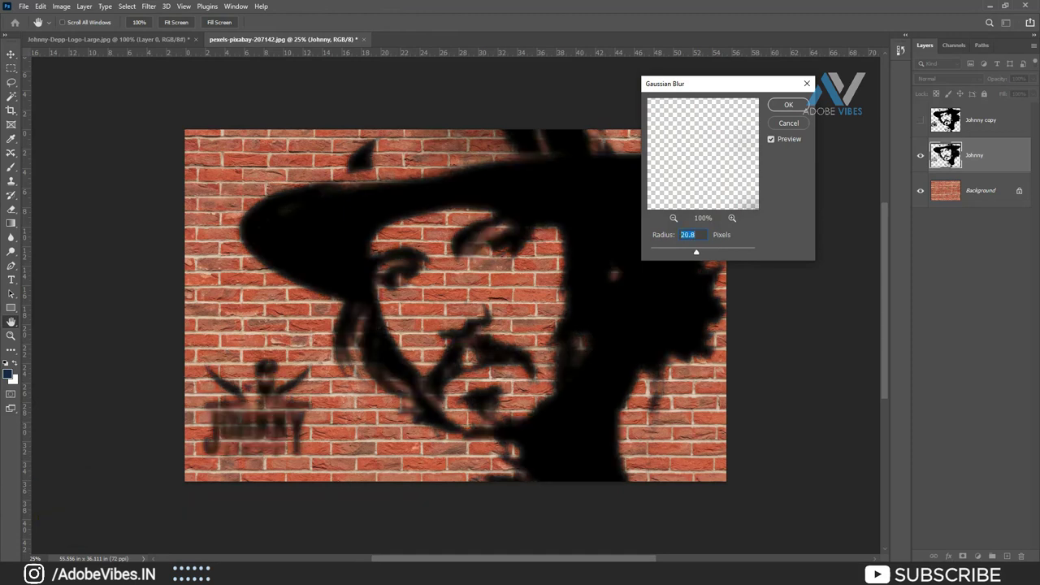
pyautogui.press('Return')
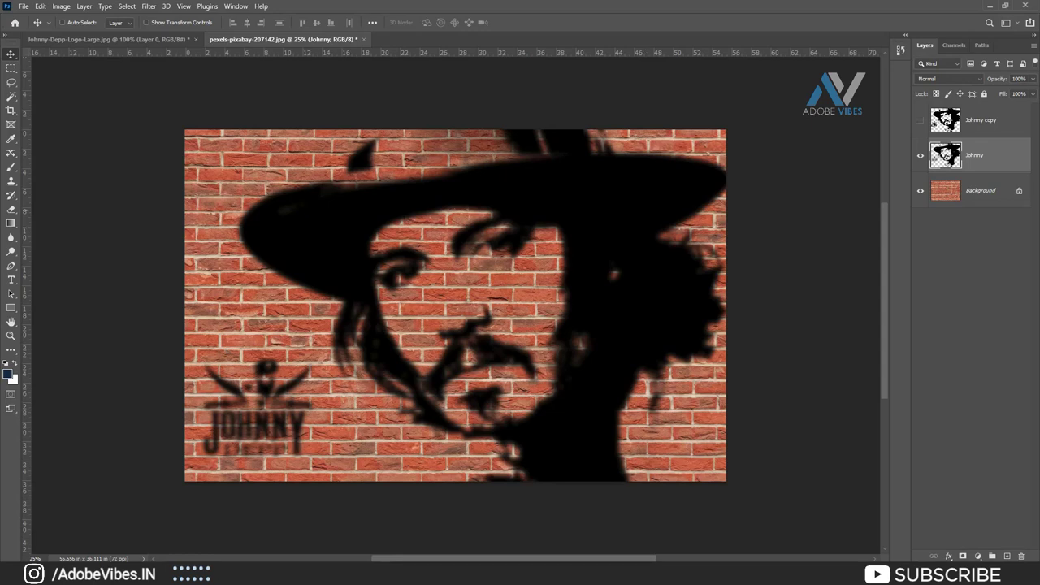
# Step: Set the Johnny layer's blend mode to Soft Light and make Johnny copy visible again
pyautogui.click(949, 78)
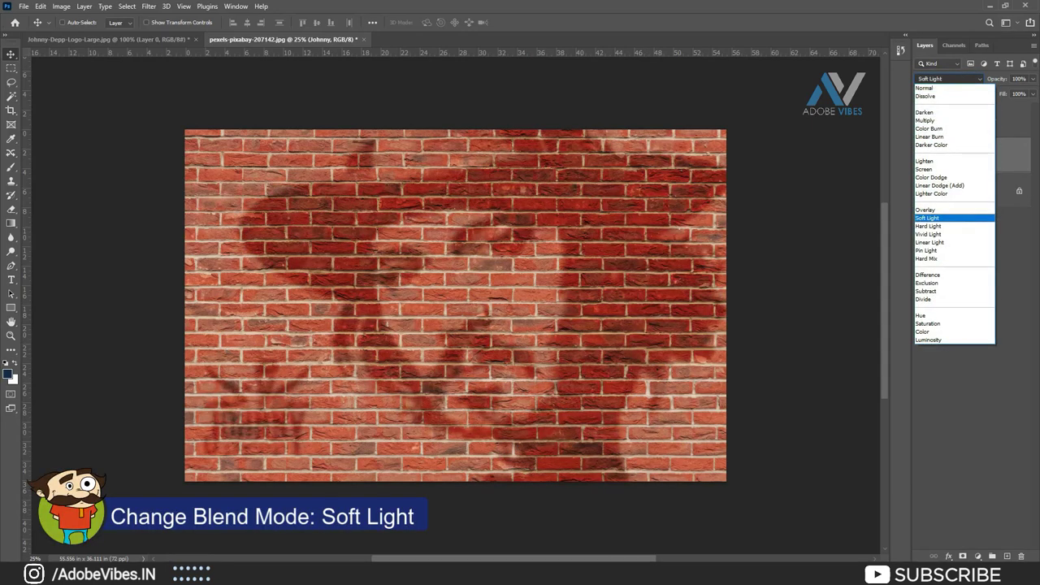
pyautogui.click(943, 218)
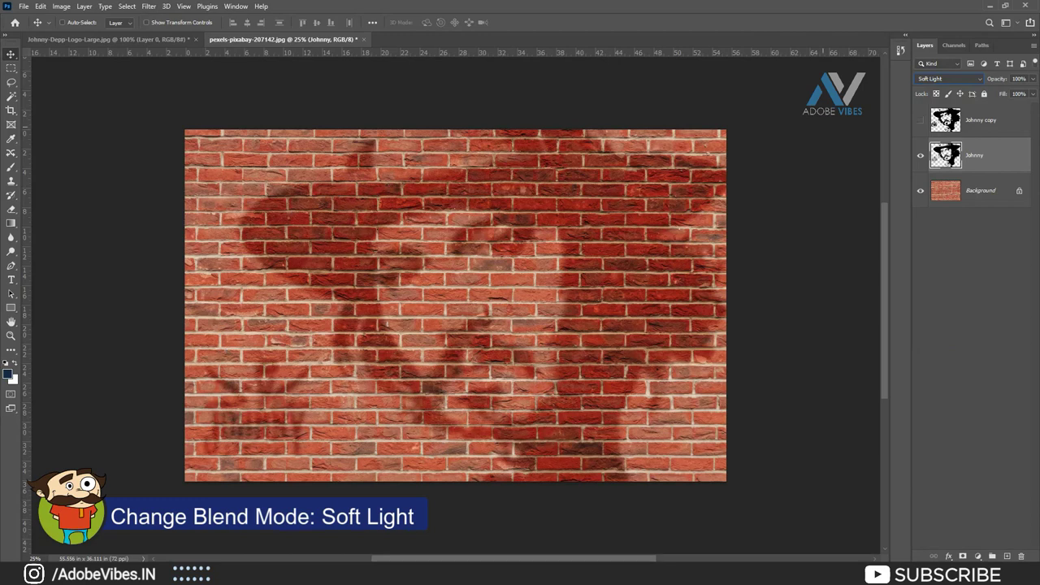
pyautogui.click(983, 120)
pyautogui.click(921, 121)
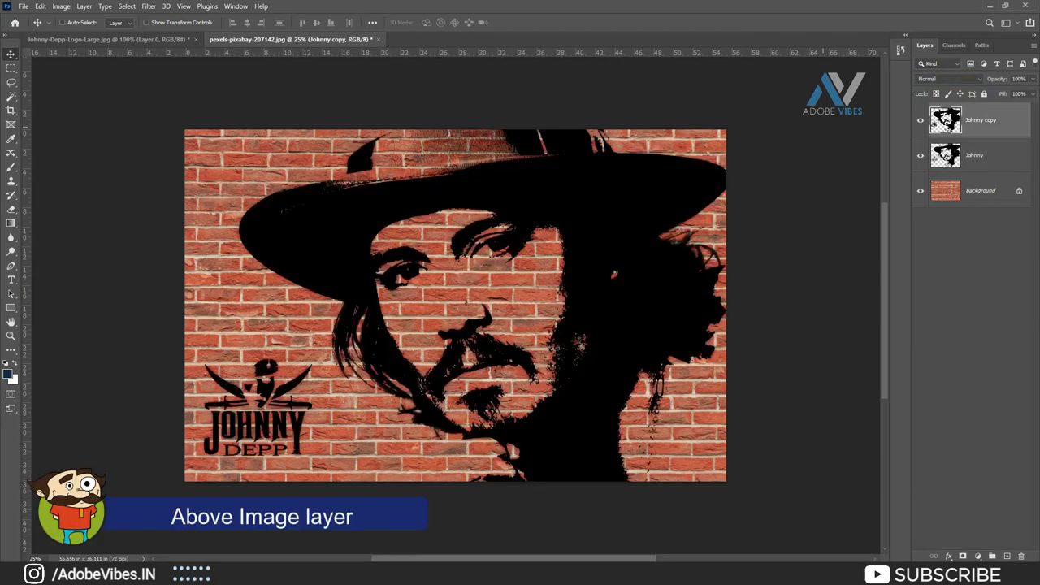
# Step: Set Johnny copy's blend mode to Overlay and fit the whole image on screen
pyautogui.click(950, 79)
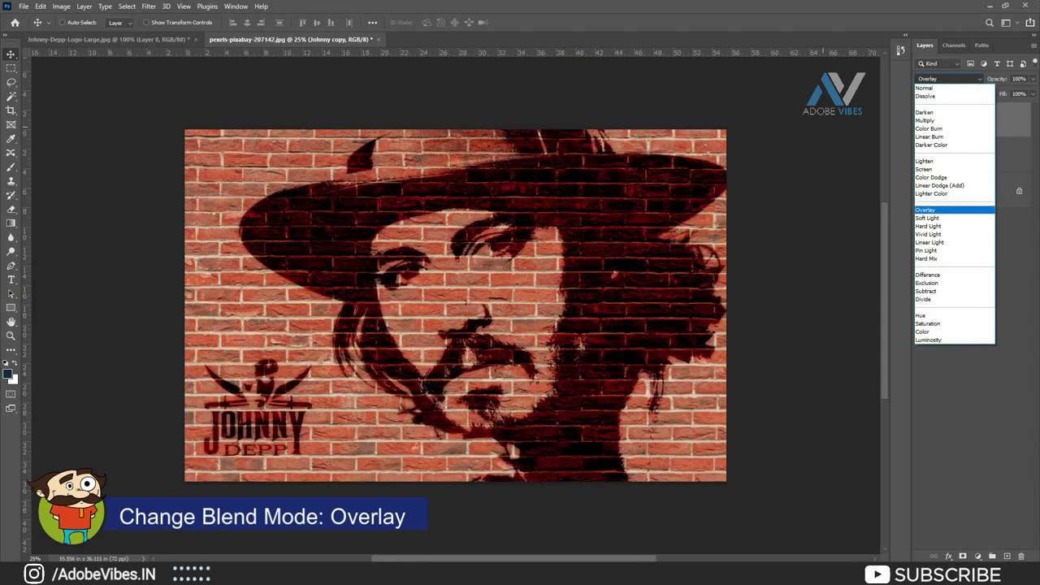
pyautogui.click(925, 210)
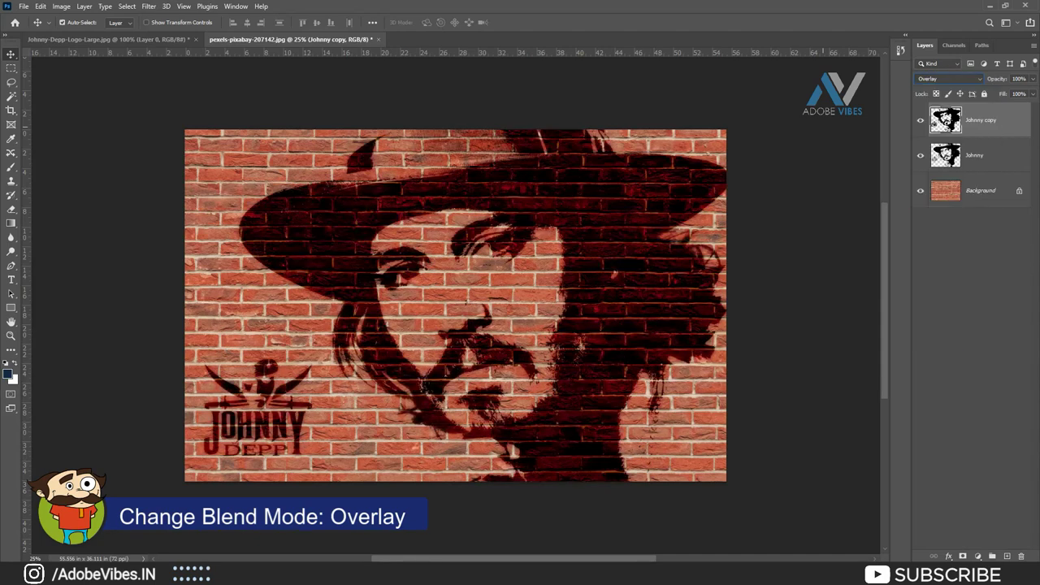
pyautogui.hotkey('ctrl', '-')
pyautogui.hotkey('ctrl', '0')
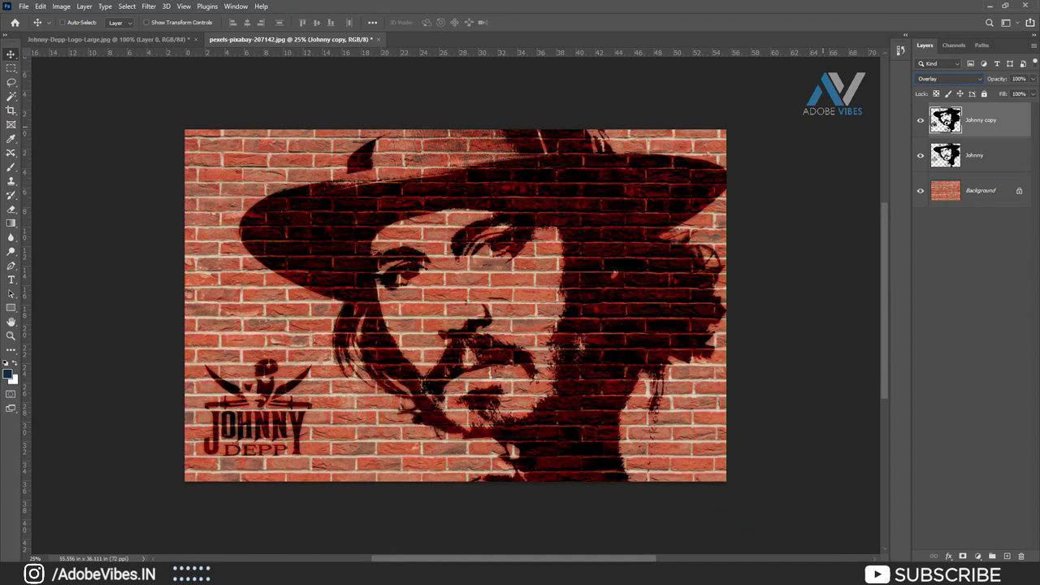
# Step: Add a Hue/Saturation adjustment layer with Hue shifted to +17
pyautogui.click(977, 555)
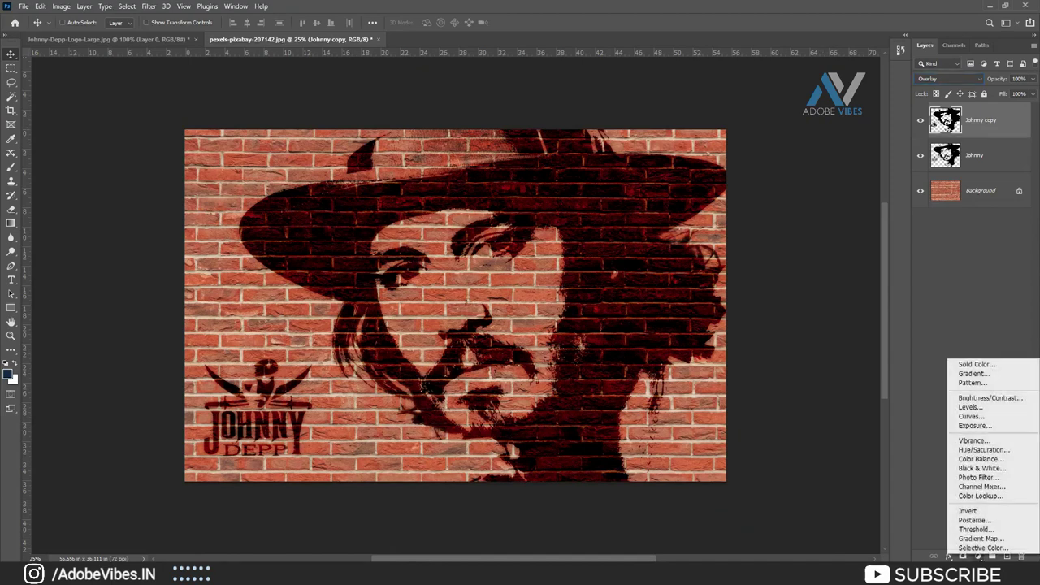
pyautogui.click(983, 450)
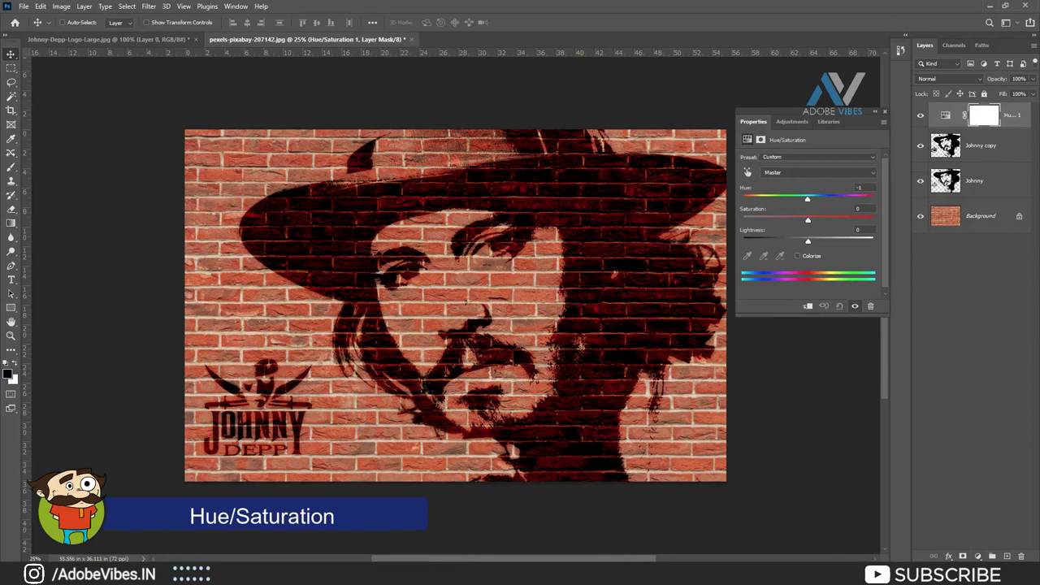
pyautogui.moveTo(808, 198)
pyautogui.mouseDown()
pyautogui.moveTo(743, 198)
pyautogui.moveTo(872, 198)
pyautogui.moveTo(820, 199)
pyautogui.mouseUp()
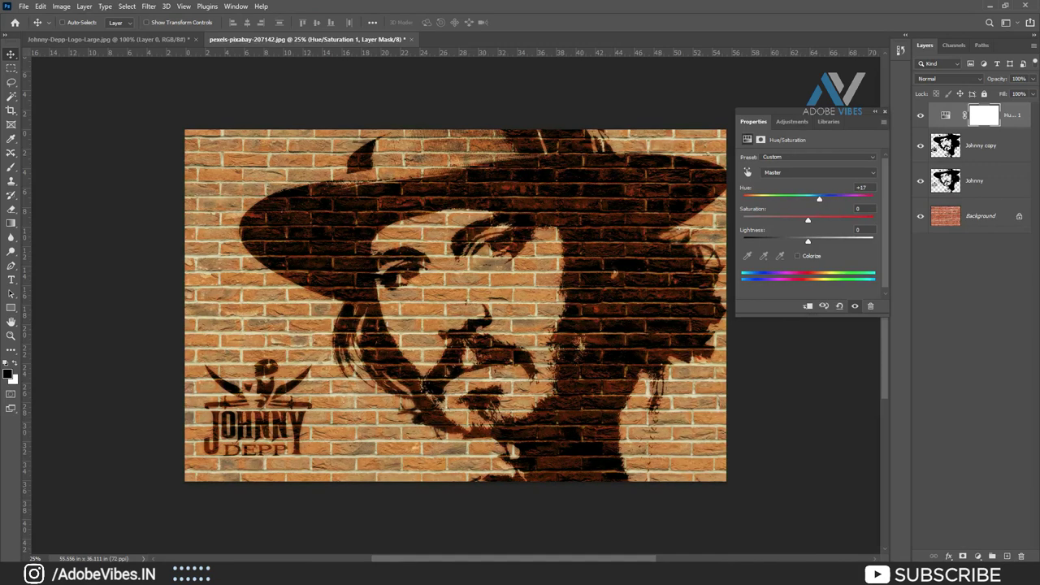
pyautogui.click(977, 556)
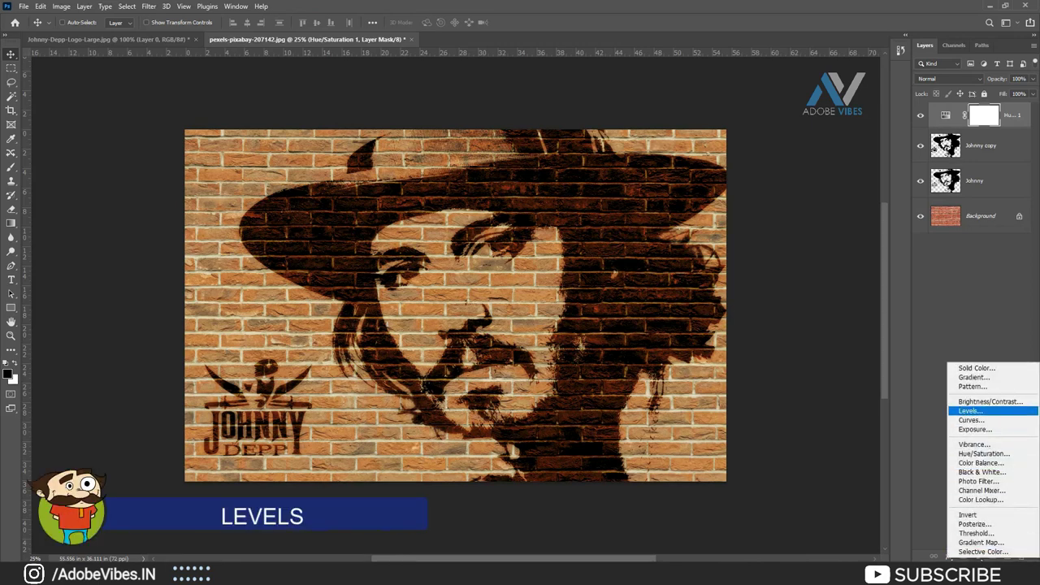
# Step: Add a Levels adjustment with inputs 24, 1.19 and 243, and unlock Background as Layer 0
pyautogui.click(970, 411)
pyautogui.moveTo(816, 236); pyautogui.dragTo(822, 235)
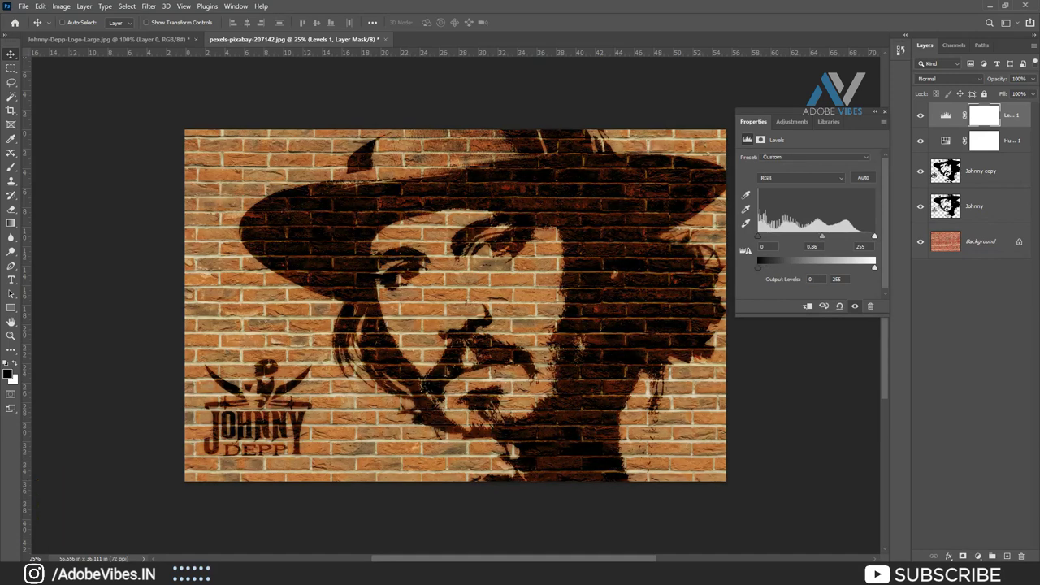
pyautogui.moveTo(763, 237); pyautogui.dragTo(815, 236)
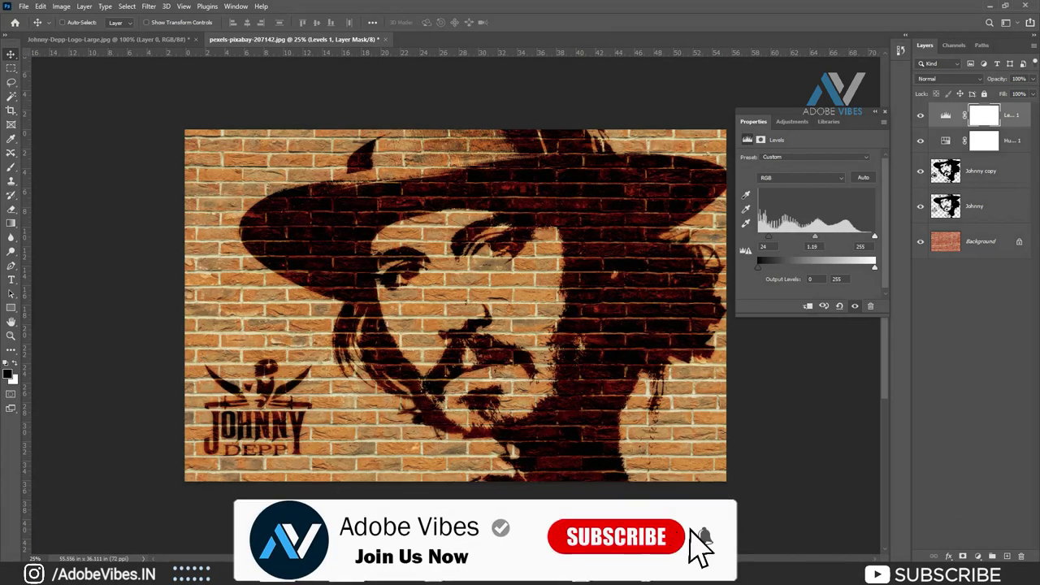
pyautogui.moveTo(874, 236); pyautogui.dragTo(869, 236)
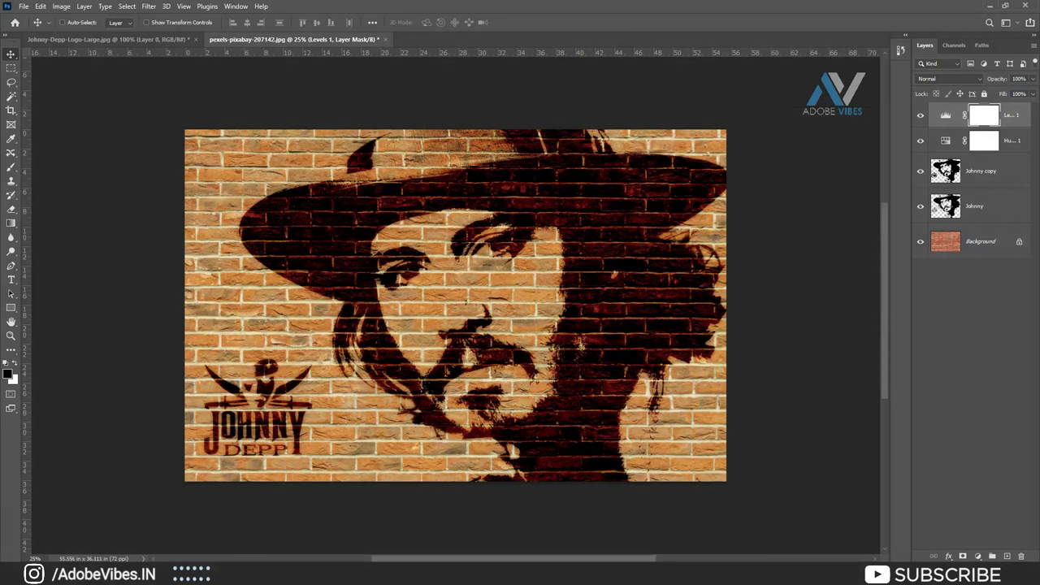
pyautogui.click(1019, 241)
# Step: Group every layer into a folder named 'Brick Wall Art' and stamp a merged Layer 1 above it
pyautogui.hotkey('ctrl', 'alt', 'a')
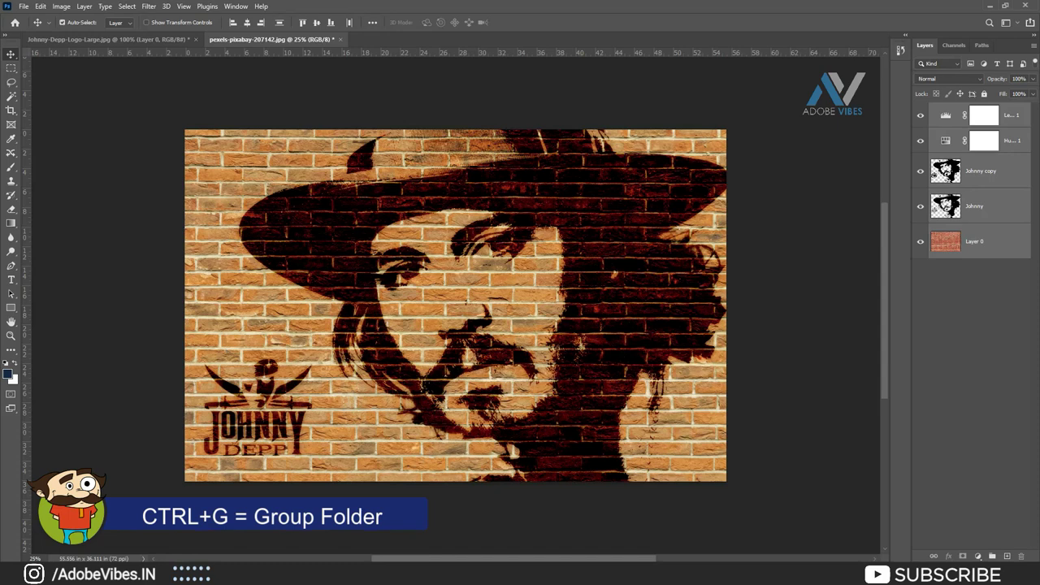
pyautogui.hotkey('ctrl', 'g')
pyautogui.doubleClick(961, 109)
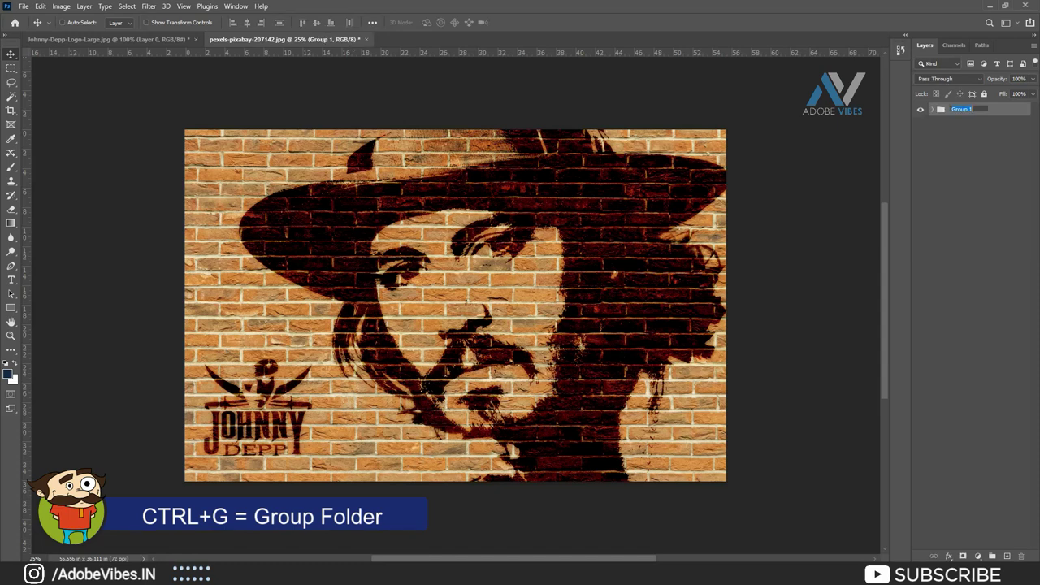
pyautogui.write('Brick')
pyautogui.write(' Wall')
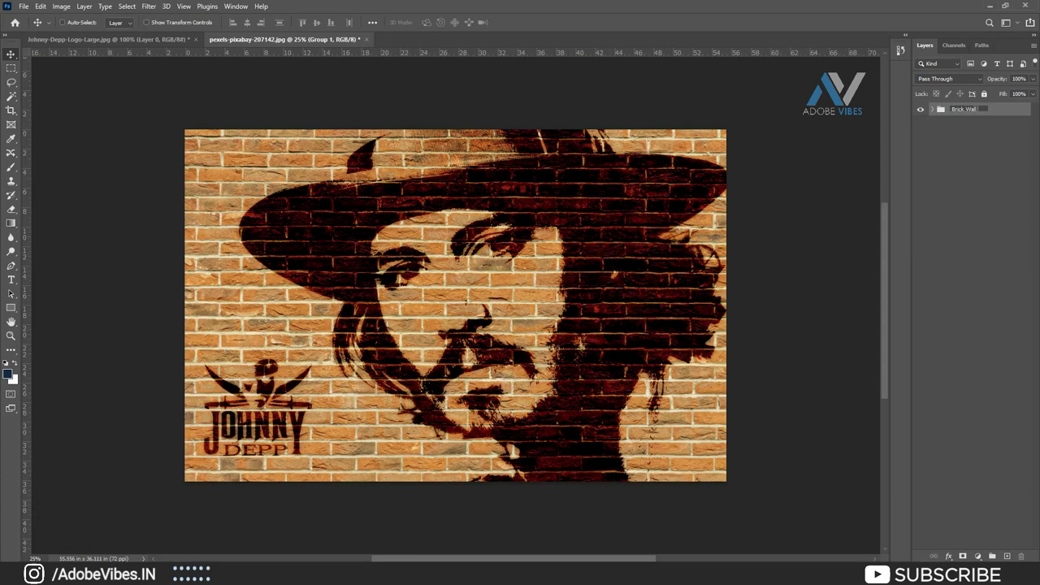
pyautogui.write(' Art')
pyautogui.press('Return')
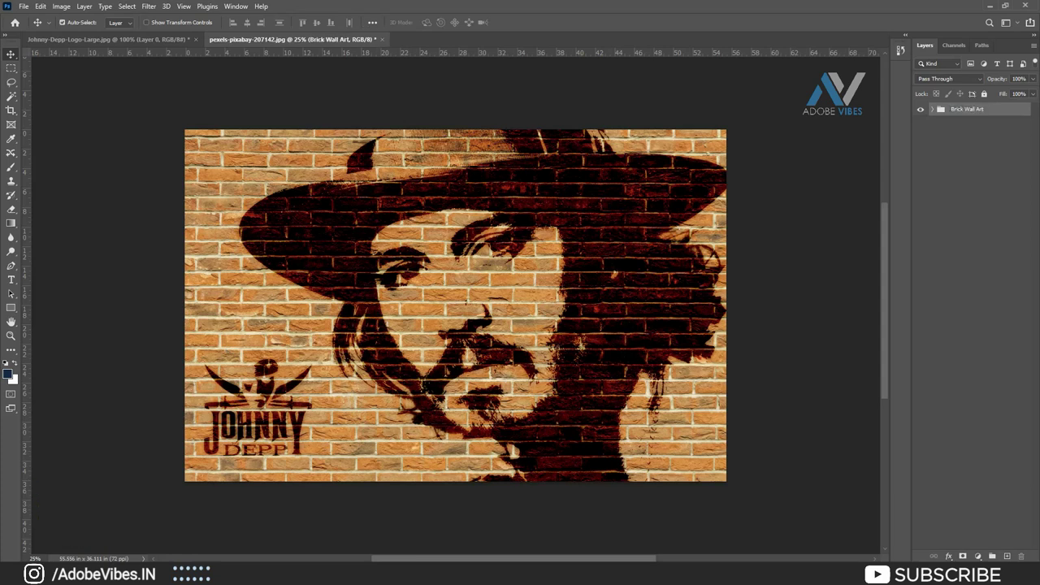
pyautogui.hotkey('ctrl', 'shift', 'alt', 'e')
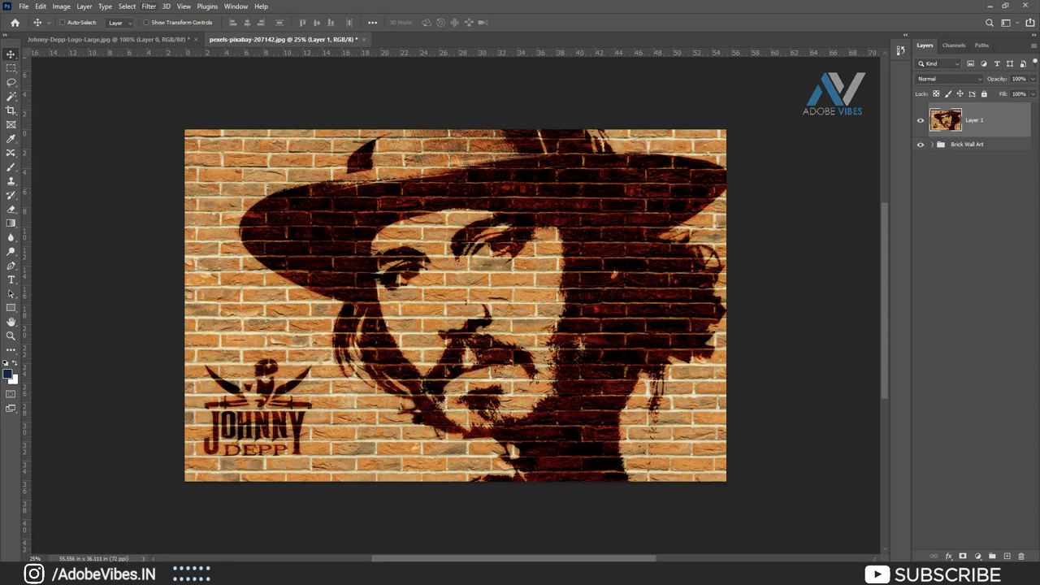
# Step: Apply Unsharp Mask to Layer 1 with Amount 50% and Radius 5.2 pixels
pyautogui.click(148, 5)
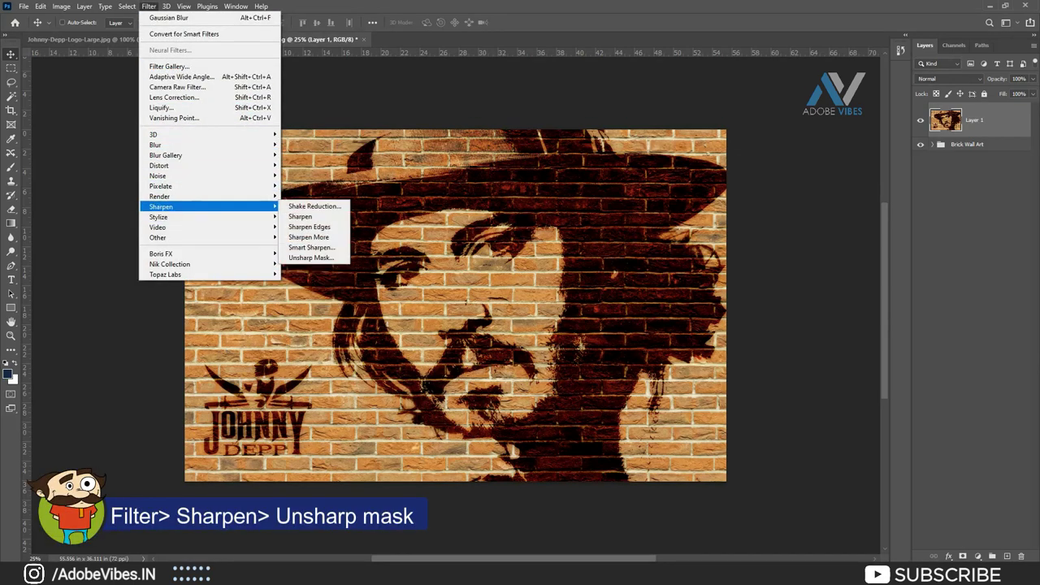
pyautogui.click(312, 257)
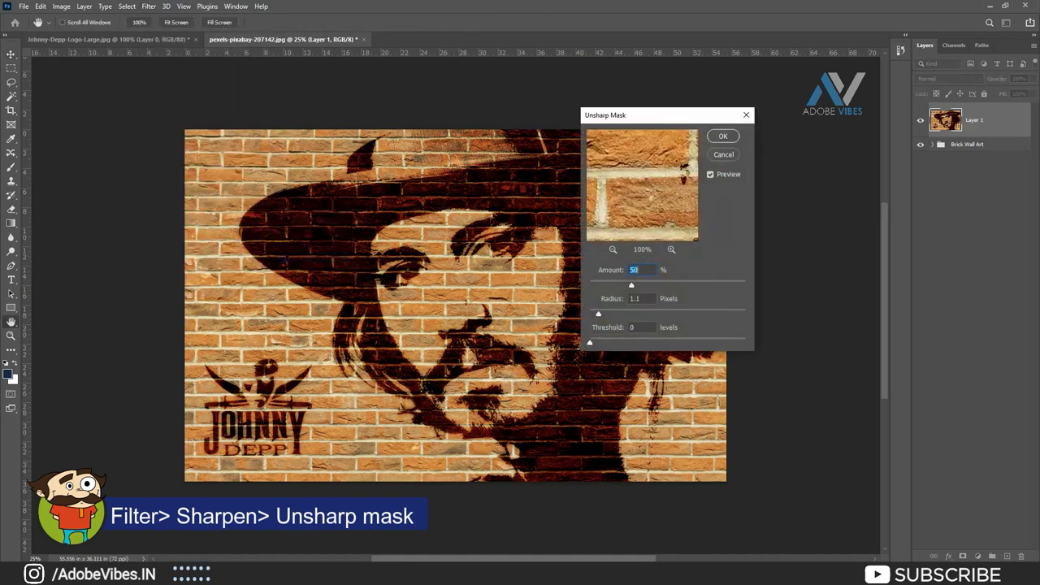
pyautogui.moveTo(686, 114); pyautogui.dragTo(750, 108)
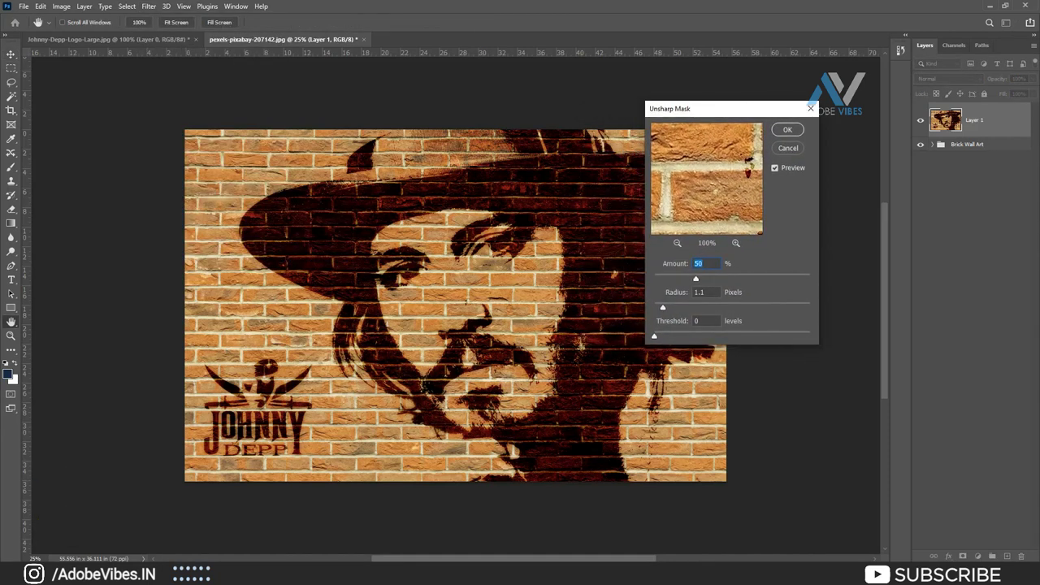
pyautogui.moveTo(662, 309); pyautogui.dragTo(697, 307)
pyautogui.click(699, 292)
pyautogui.click(787, 129)
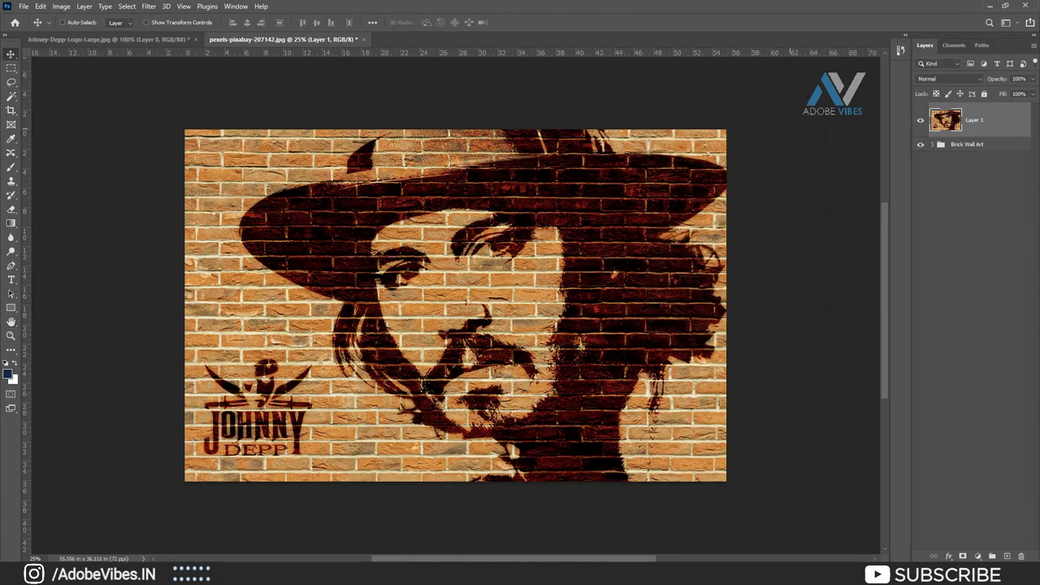
pyautogui.click(62, 23)
pyautogui.hotkey('ctrl', '-')
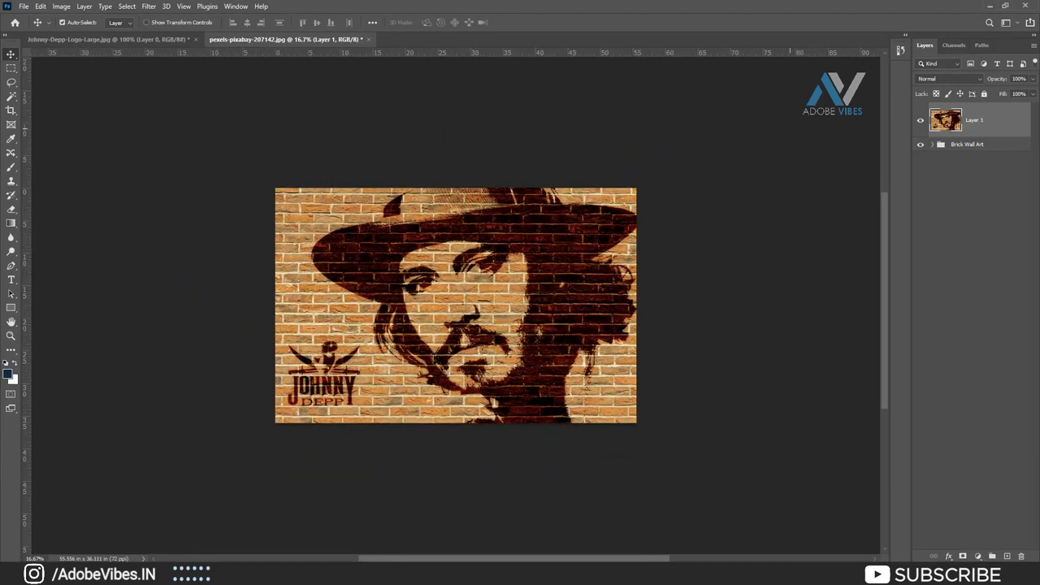
pyautogui.hotkey('ctrl', '+')
pyautogui.hotkey('ctrl', '+')
pyautogui.hotkey('ctrl', '+')
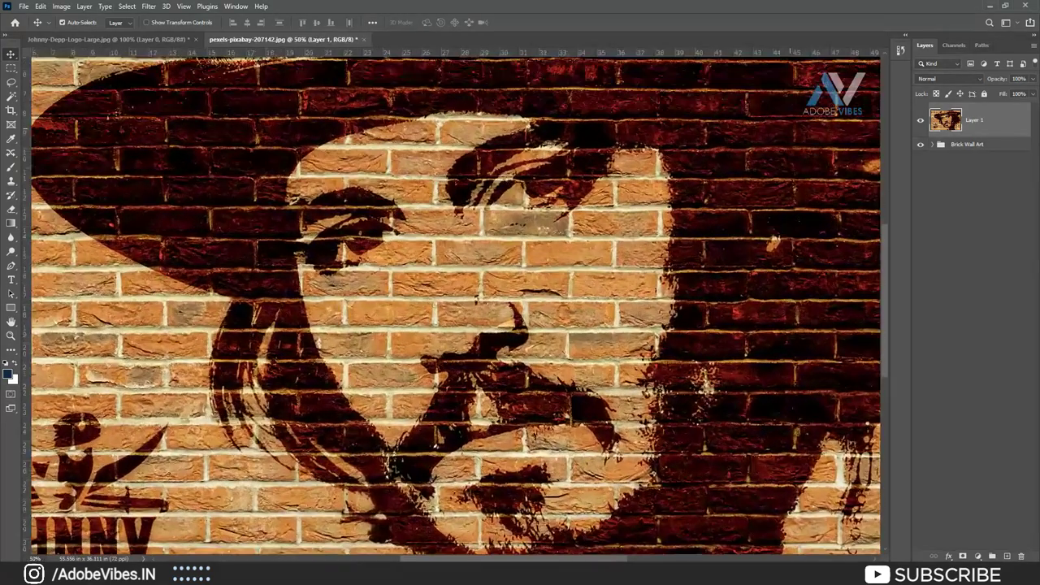
pyautogui.click(62, 22)
pyautogui.scroll(5, 455, 305)
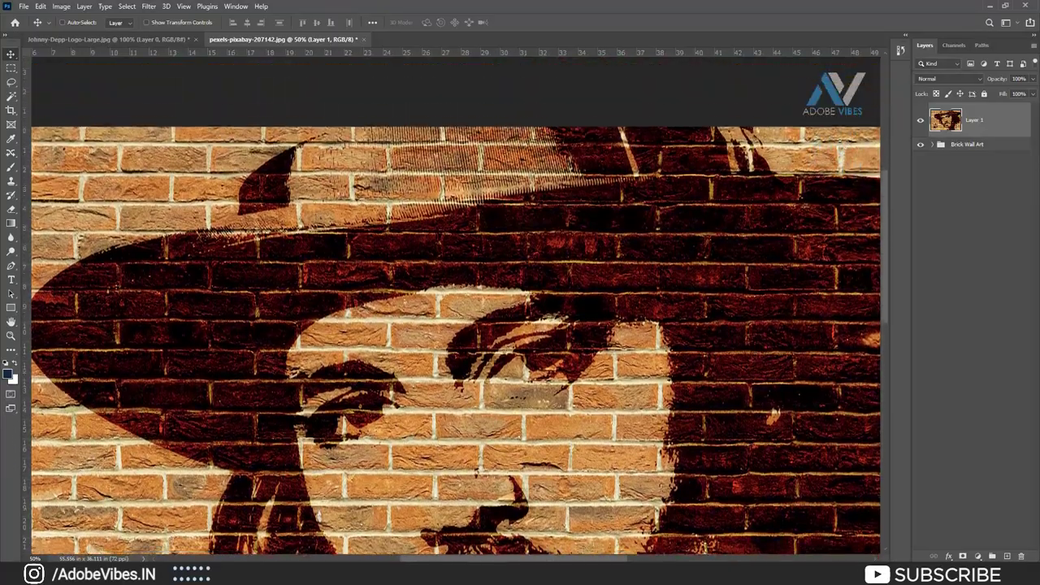
pyautogui.scroll(-2, 455, 304)
pyautogui.scroll(-1, 455, 304)
pyautogui.scroll(-1, 455, 304)
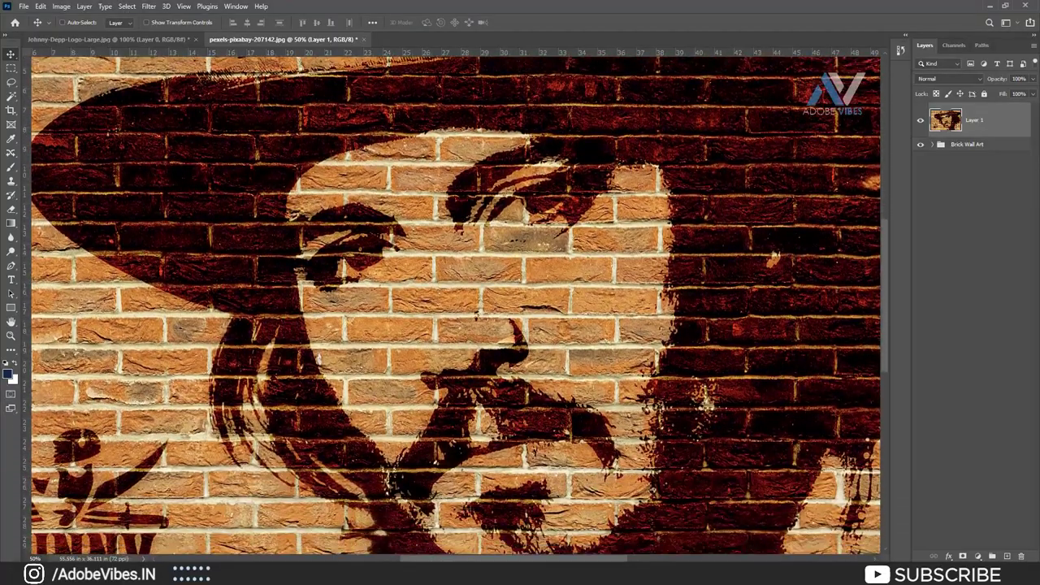
pyautogui.scroll(-1, 455, 304)
pyautogui.scroll(-2, 455, 304)
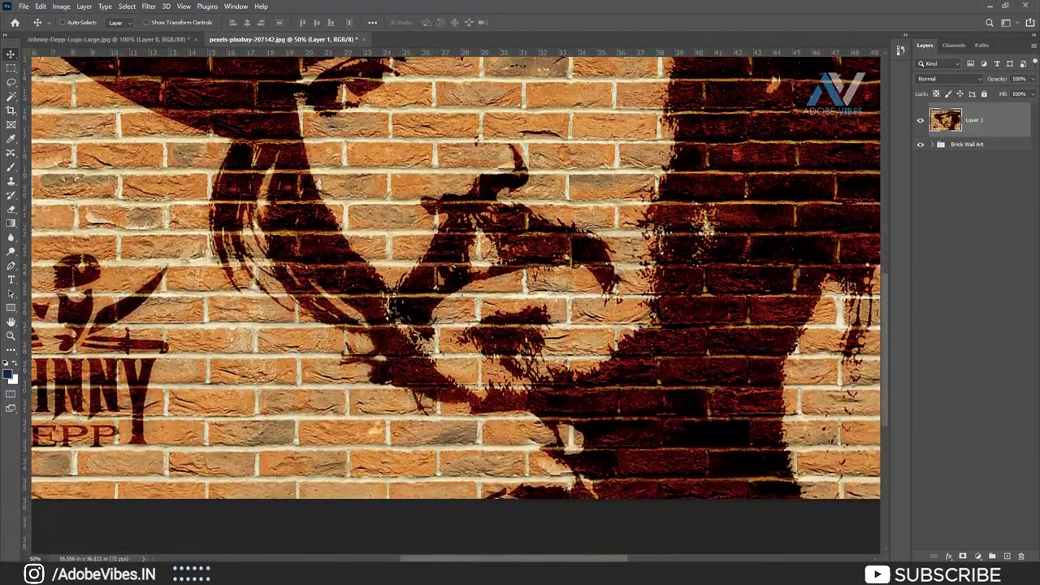
pyautogui.scroll(-1, 455, 304)
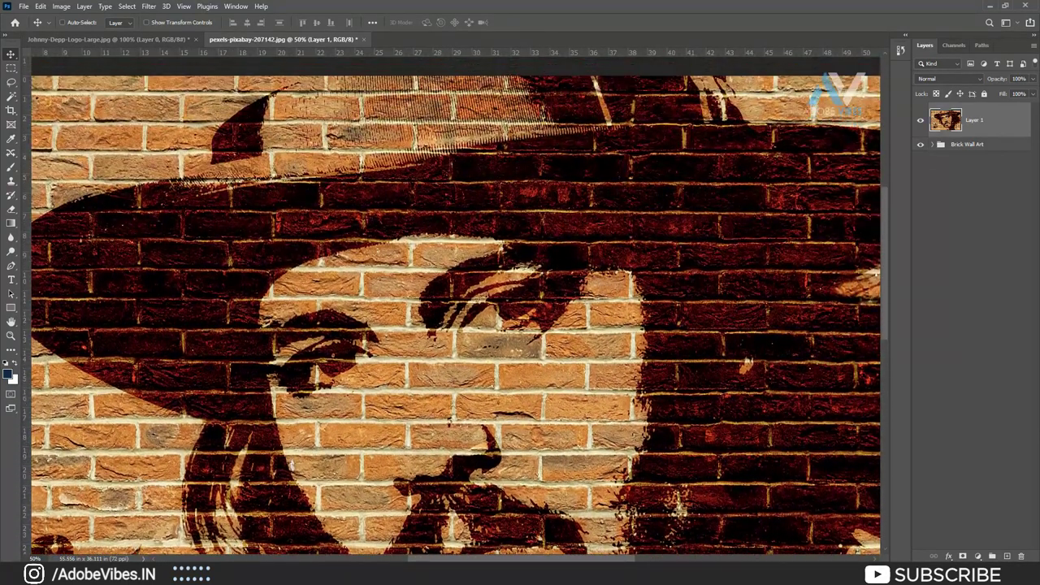
pyautogui.press('ctrl')
pyautogui.hotkey('ctrl', '0')
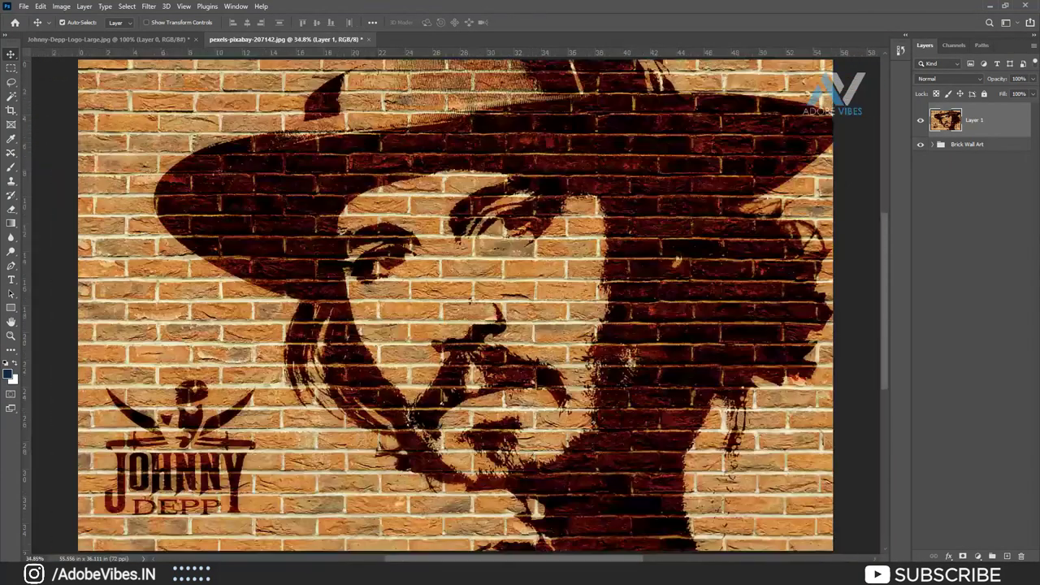